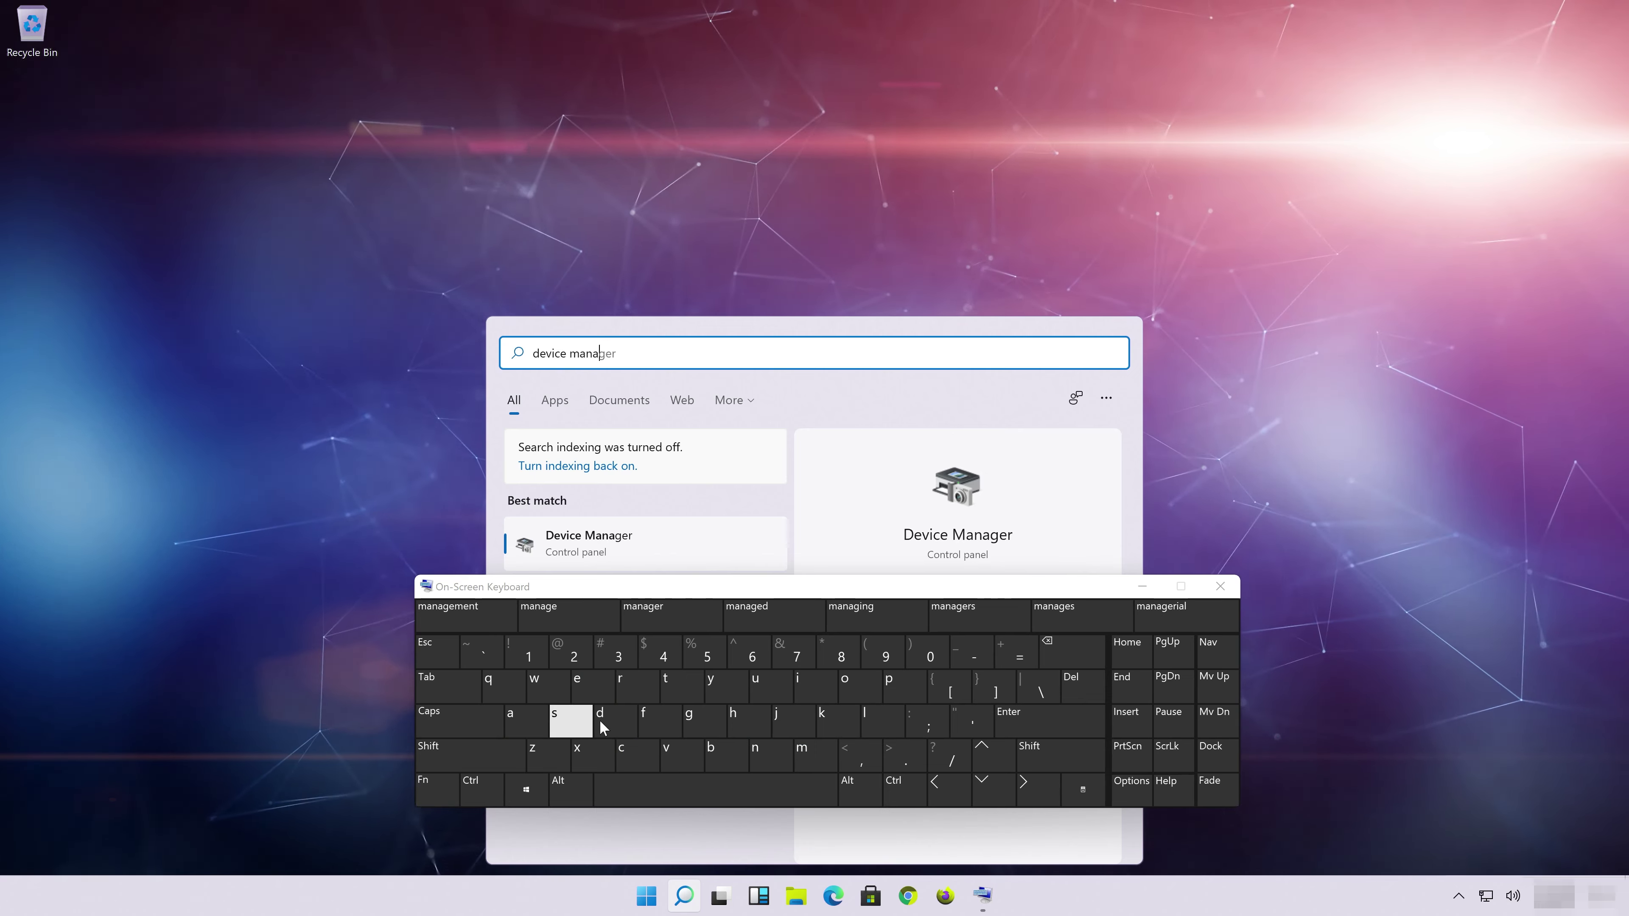
Complete the Windows search for "device manager" and open Device Manager
click(699, 720)
click(591, 686)
click(638, 686)
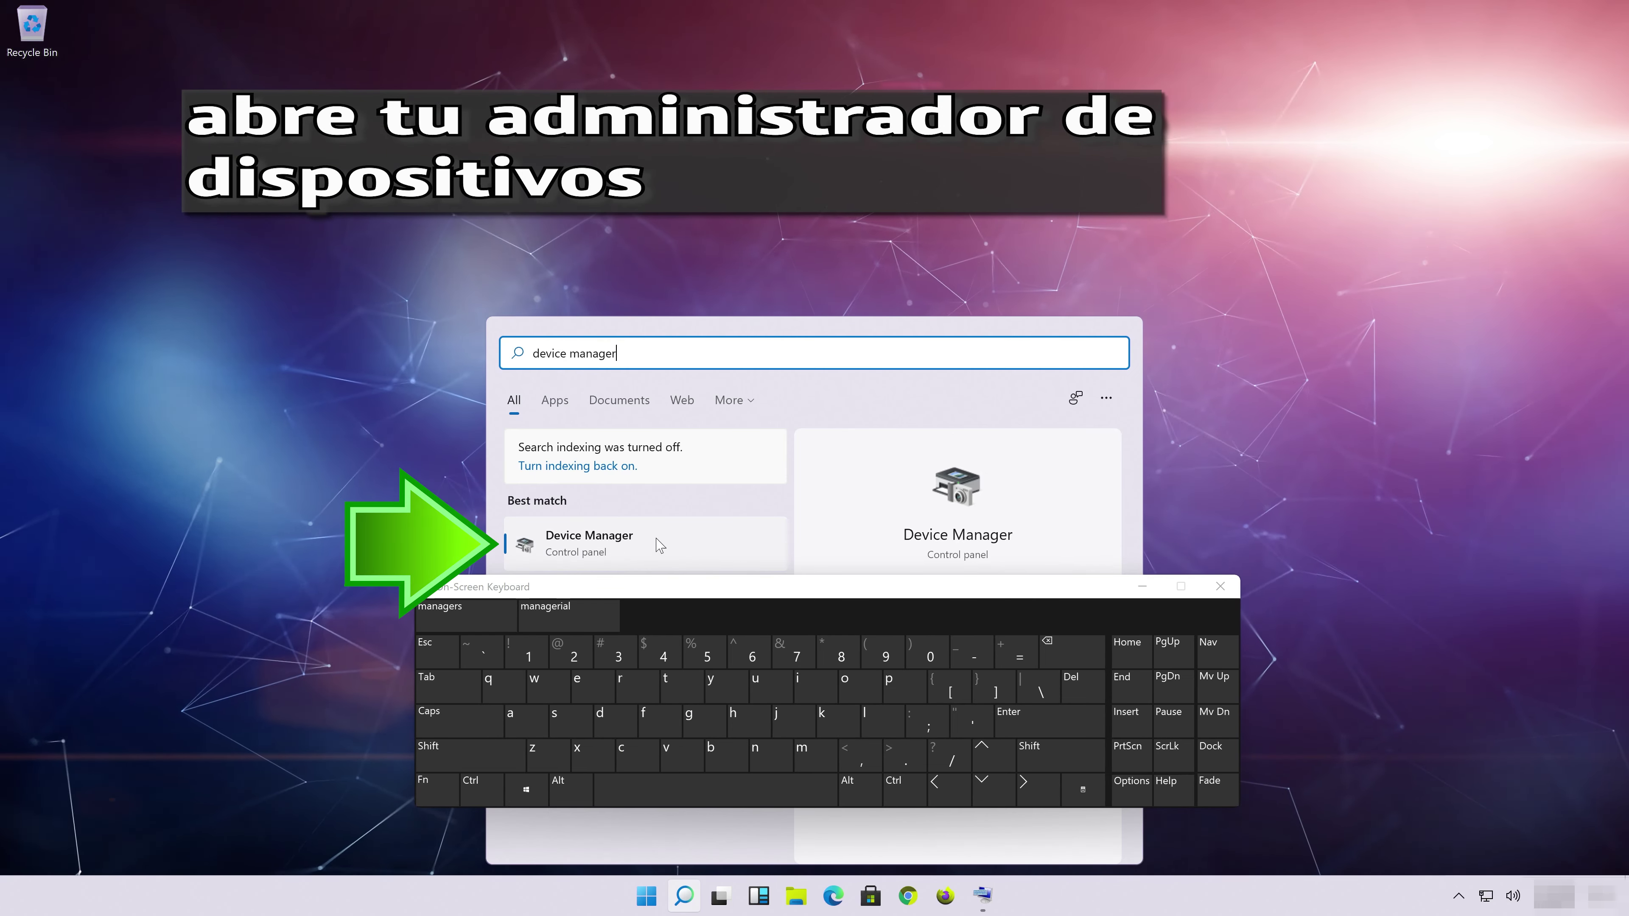
click(639, 541)
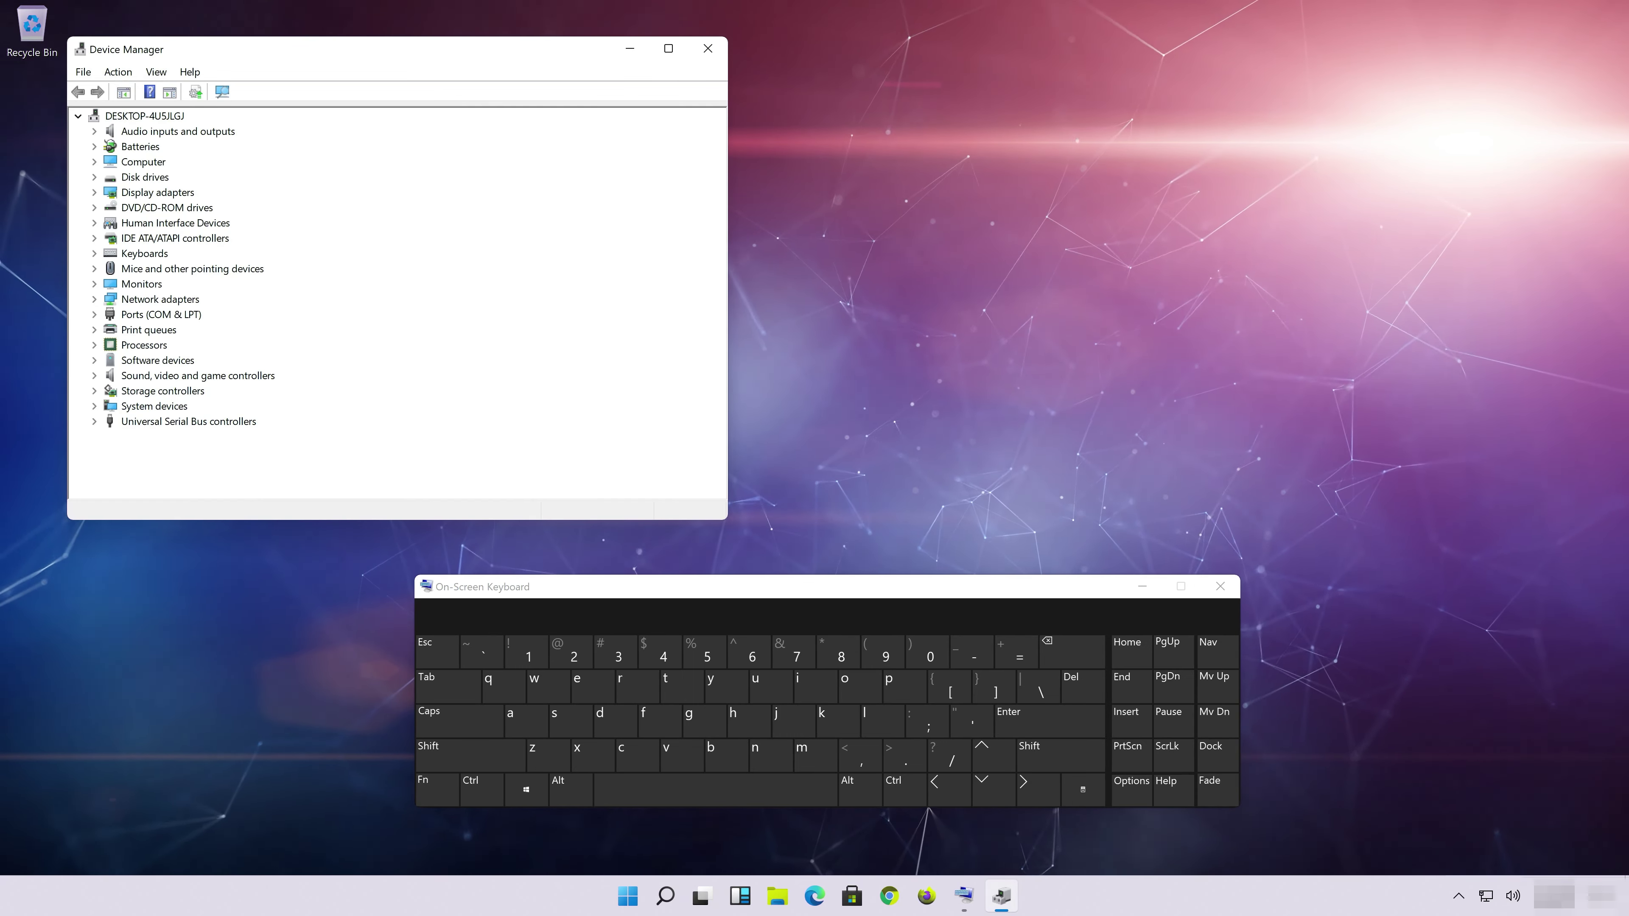
Shrink the Device Manager window, move it nearer the middle of the desktop, and close the On-Screen Keyboard
drag(68, 37, 142, 137)
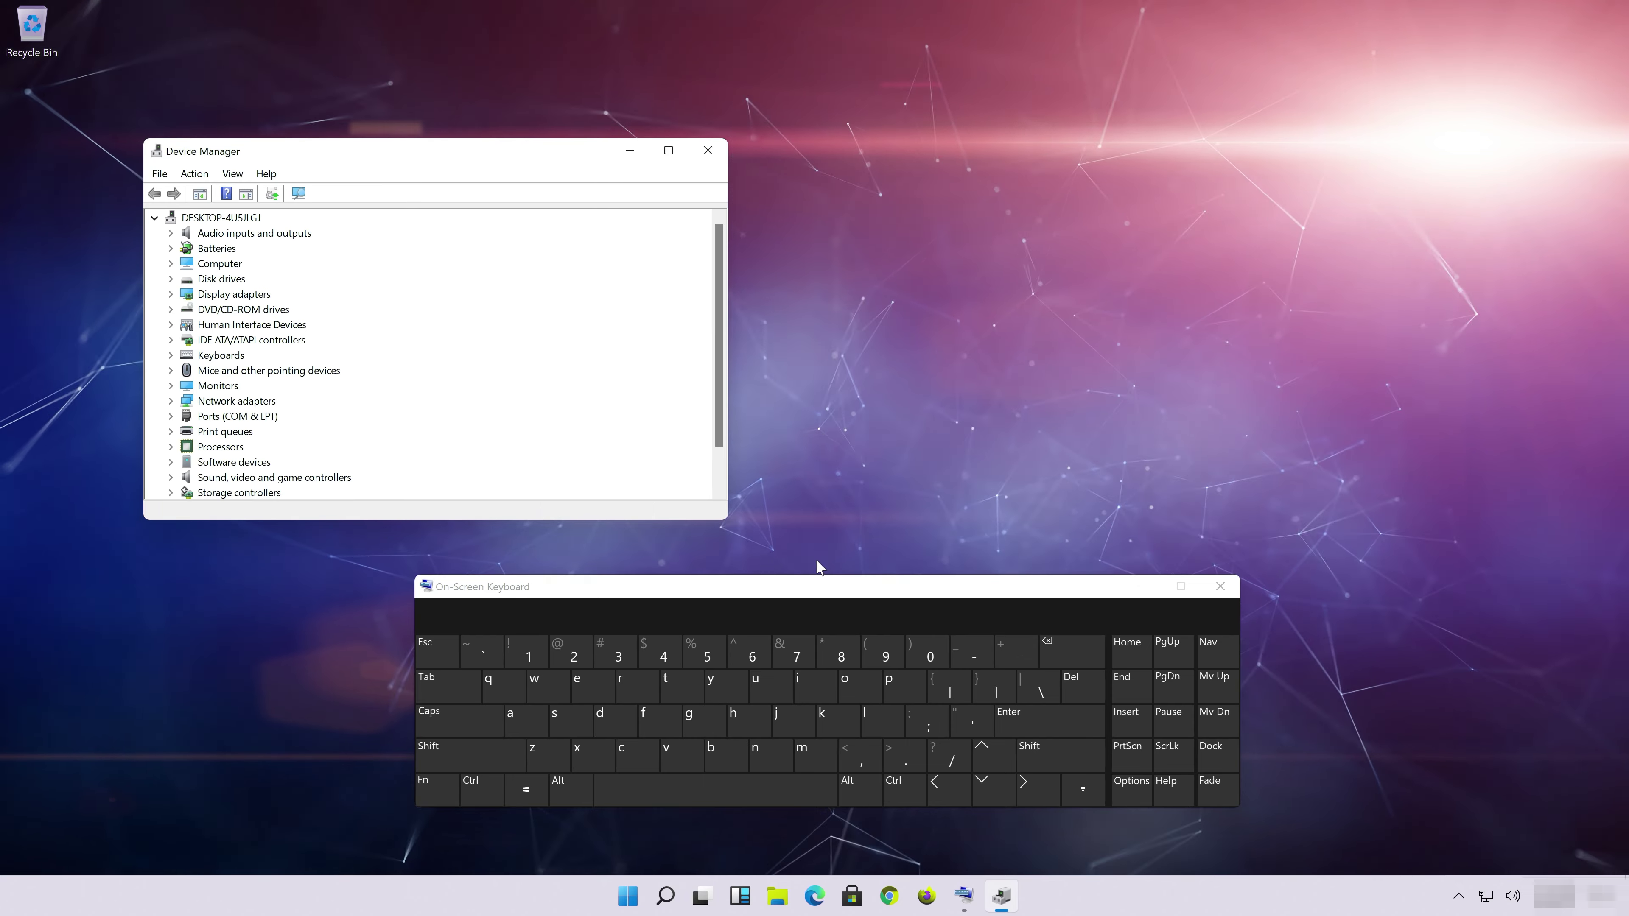
drag(387, 165, 719, 195)
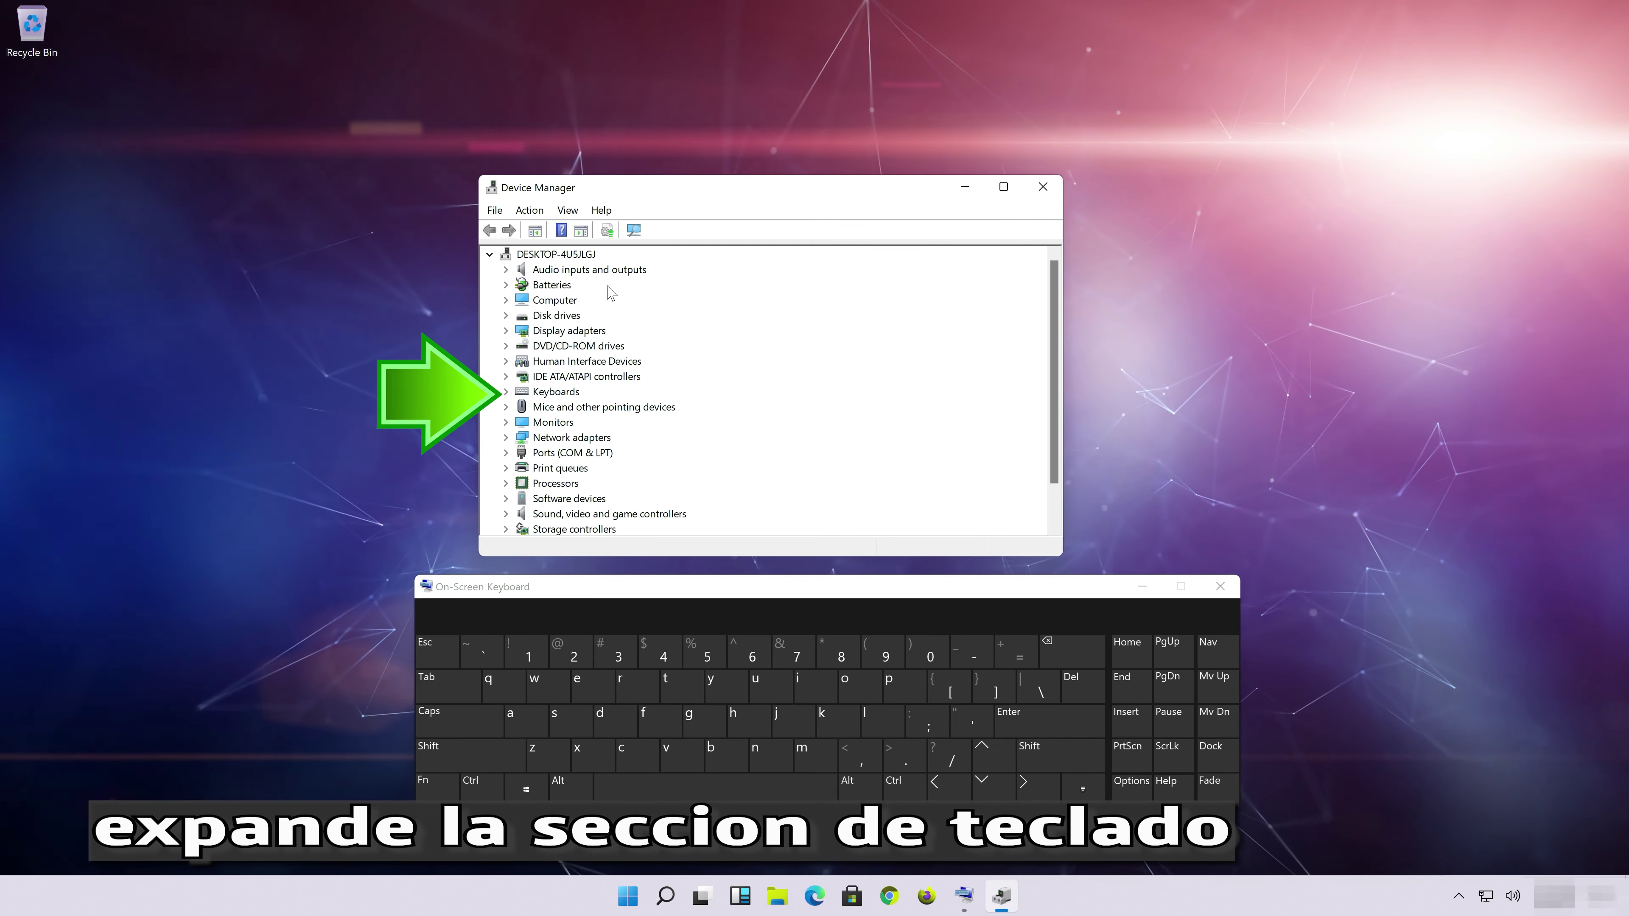
key(ctrl+super+o)
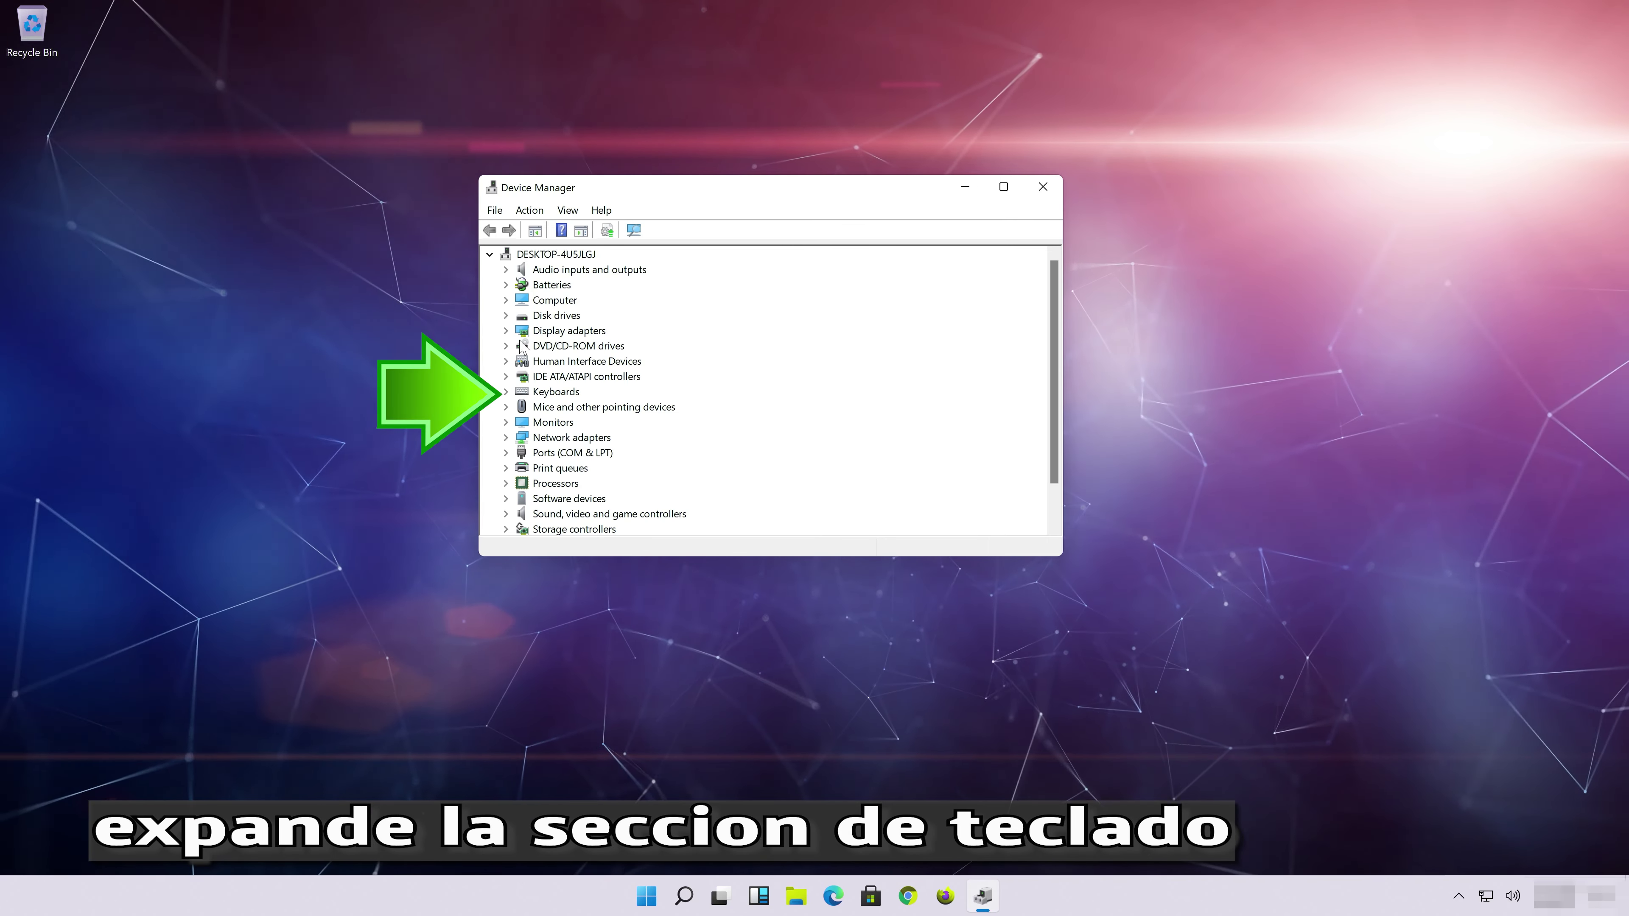
Expand the Keyboards category and show the driver properties of the Standard PS/2 Keyboard
click(506, 392)
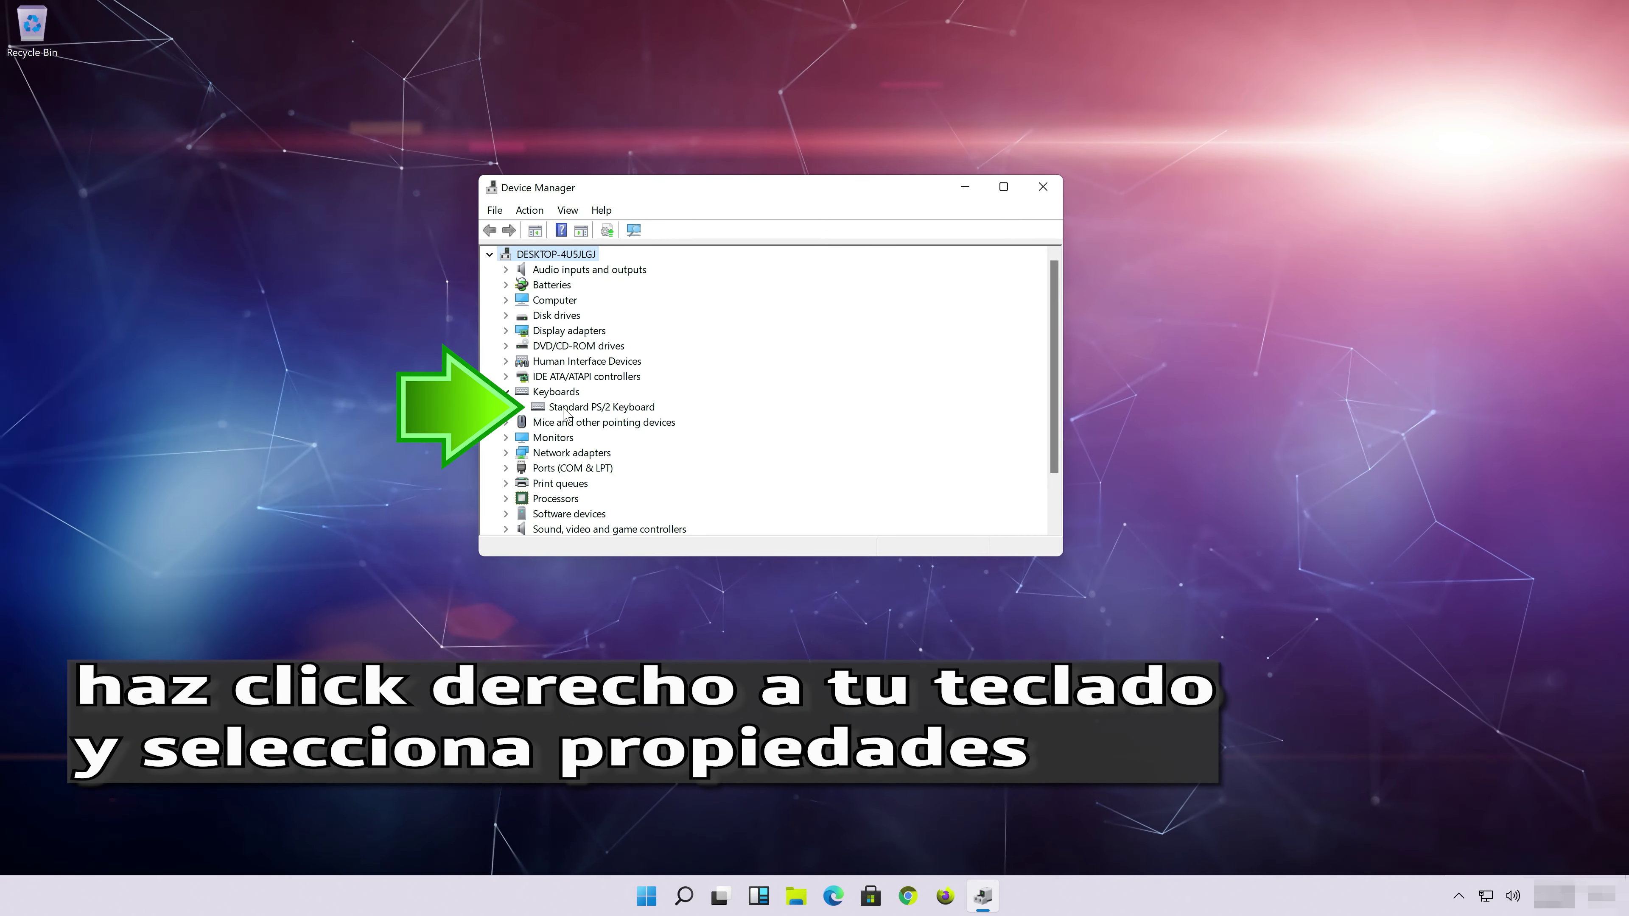
right_click(565, 411)
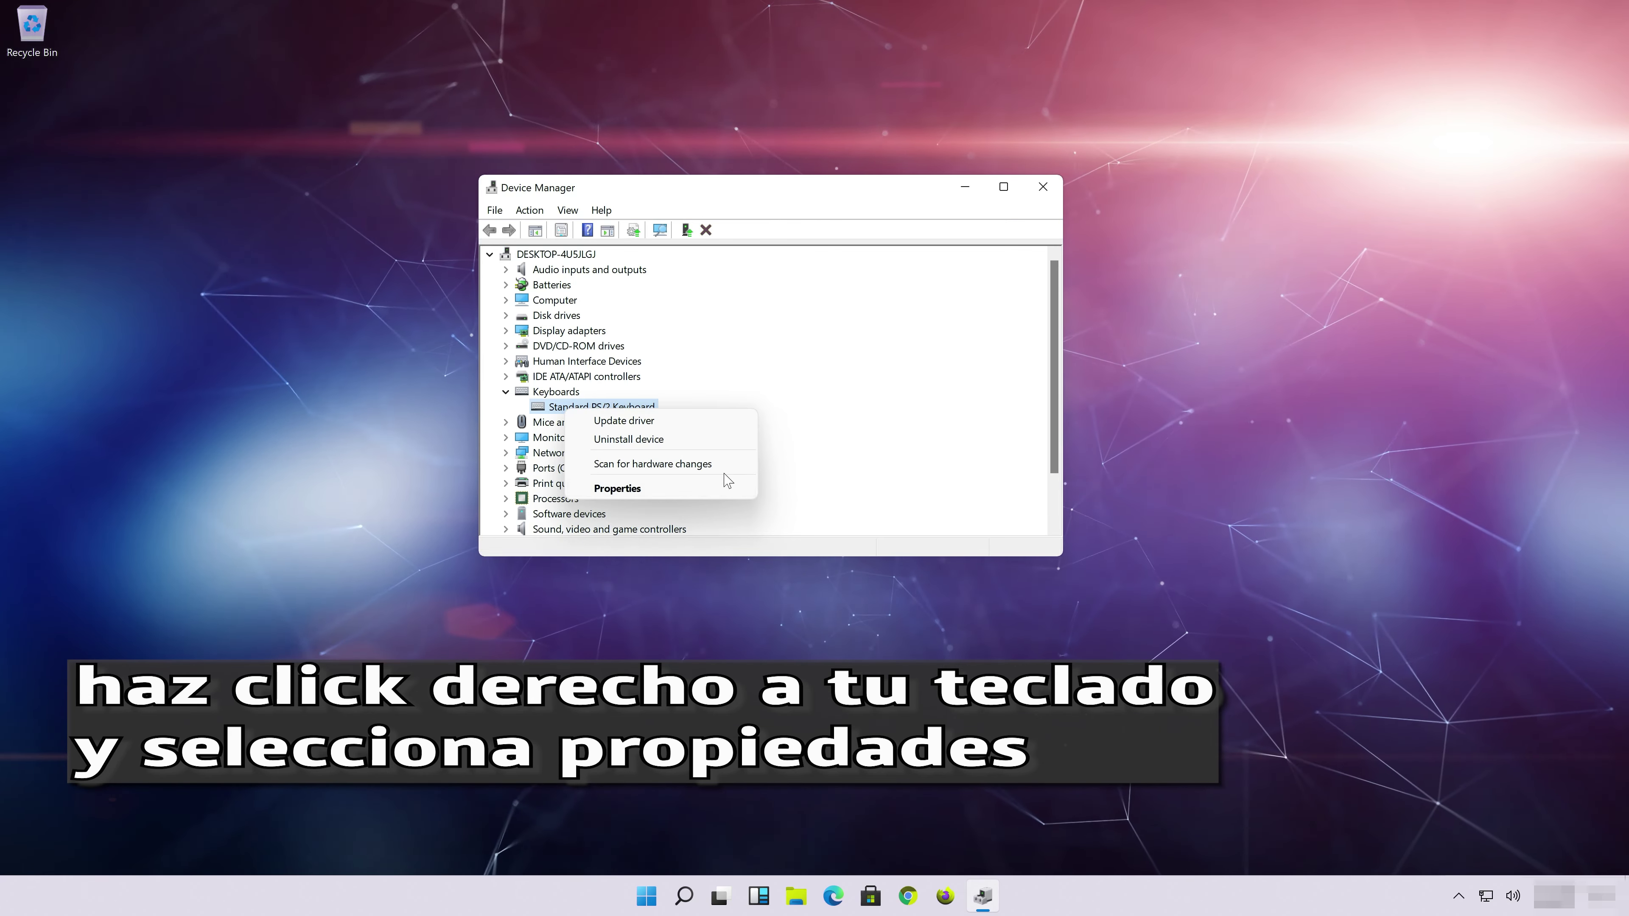
click(680, 489)
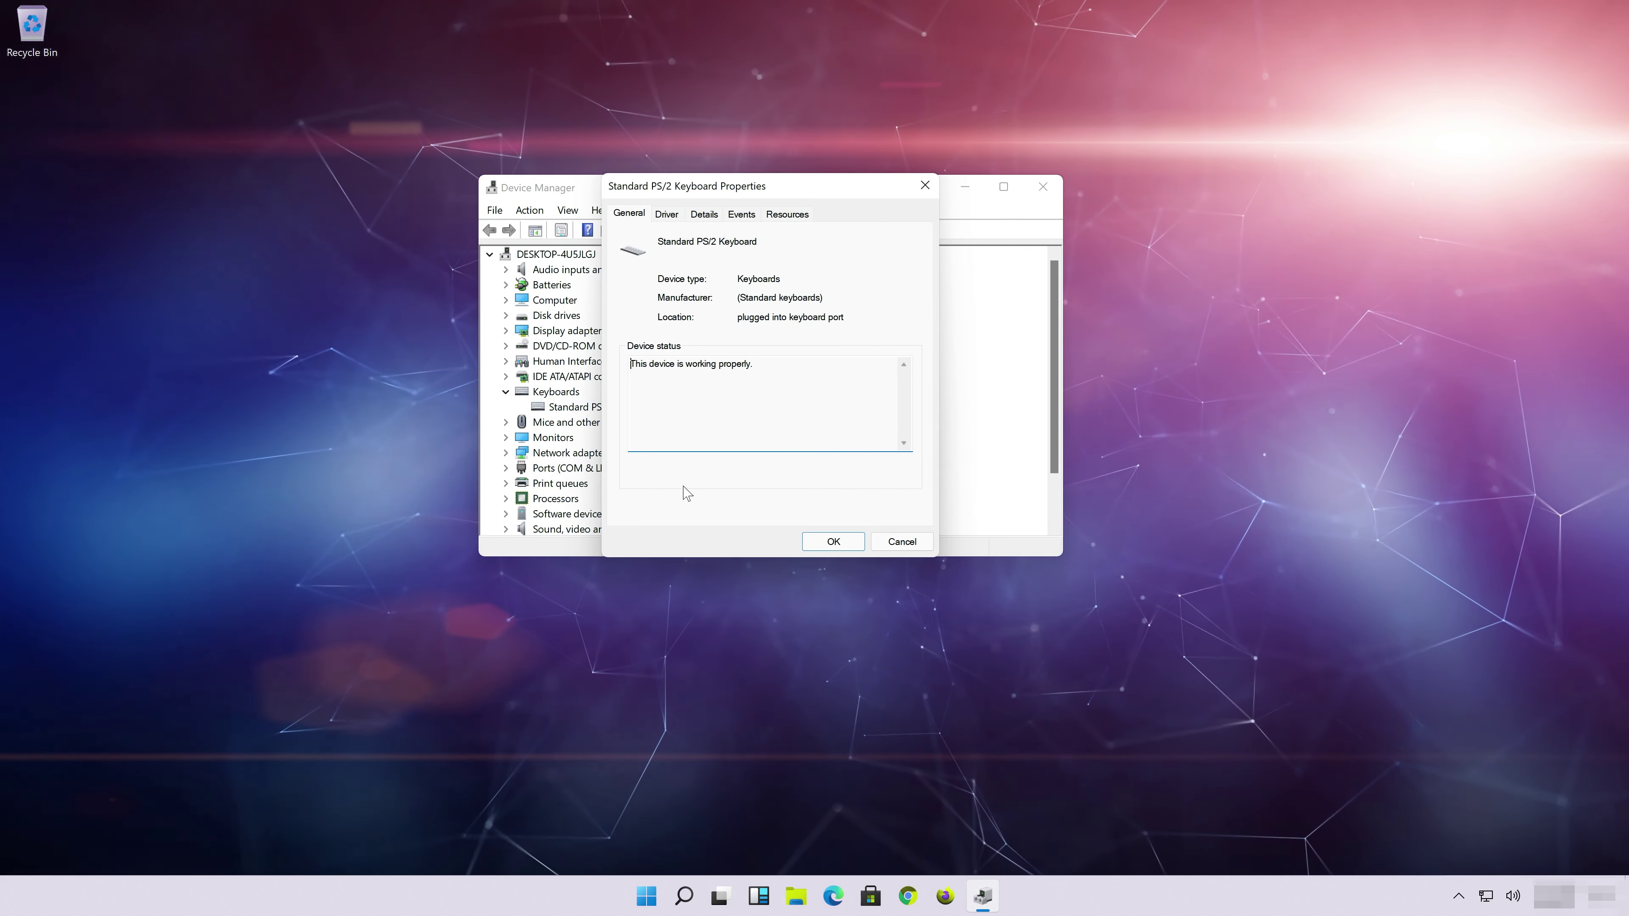
click(666, 216)
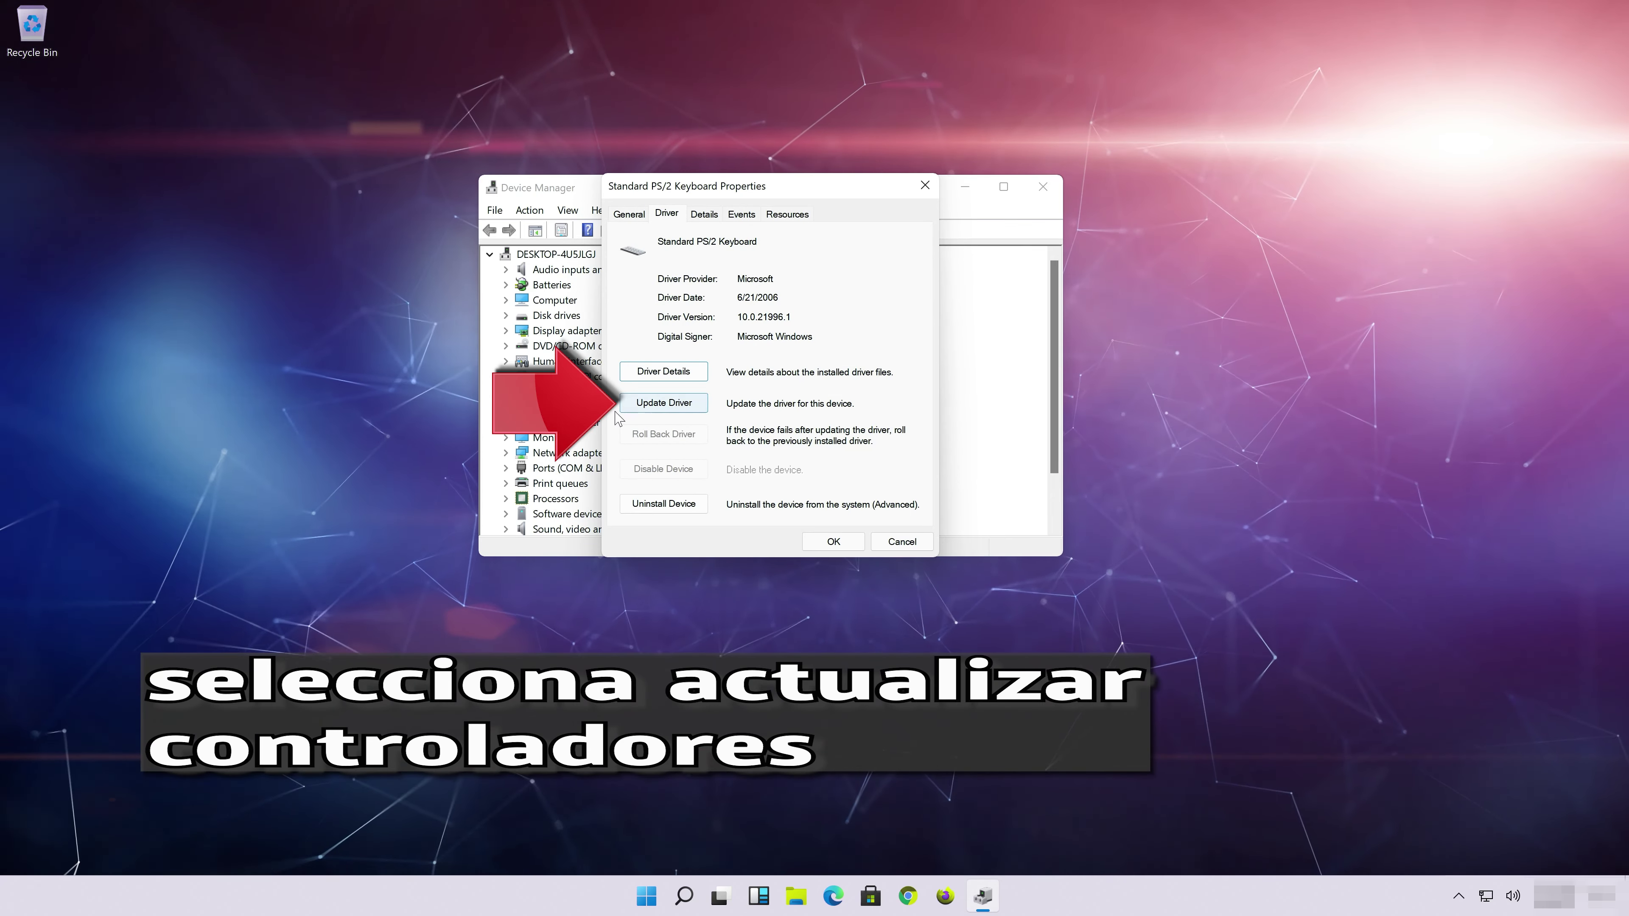
Update the keyboard driver with an automatic driver search, and check Windows Update for updates
click(660, 404)
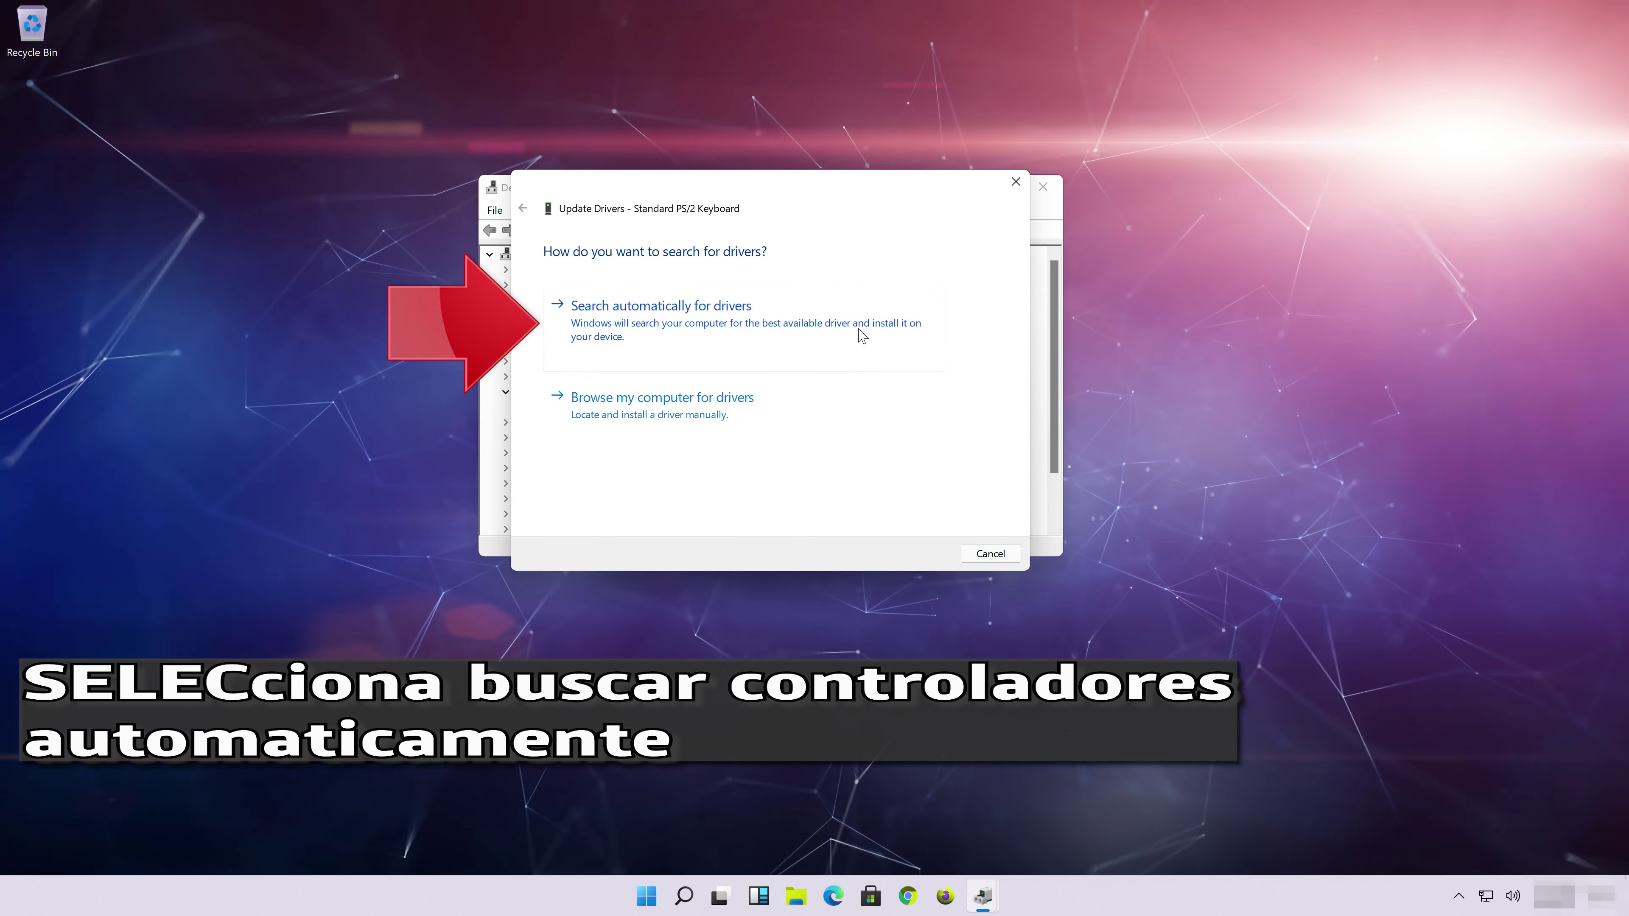
click(697, 343)
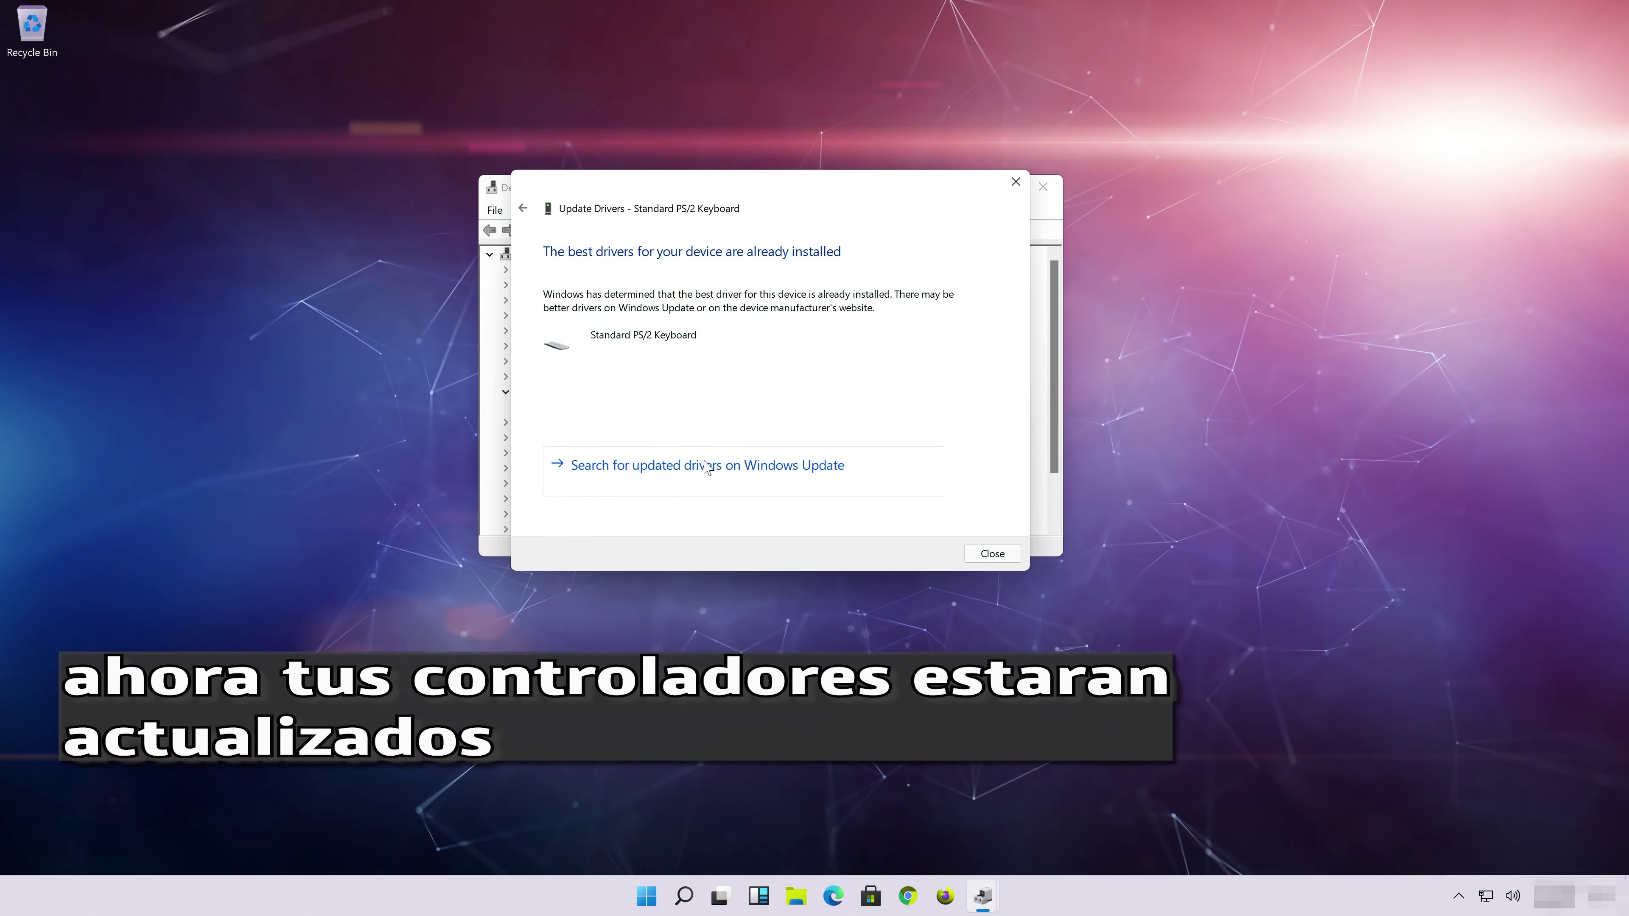
click(663, 466)
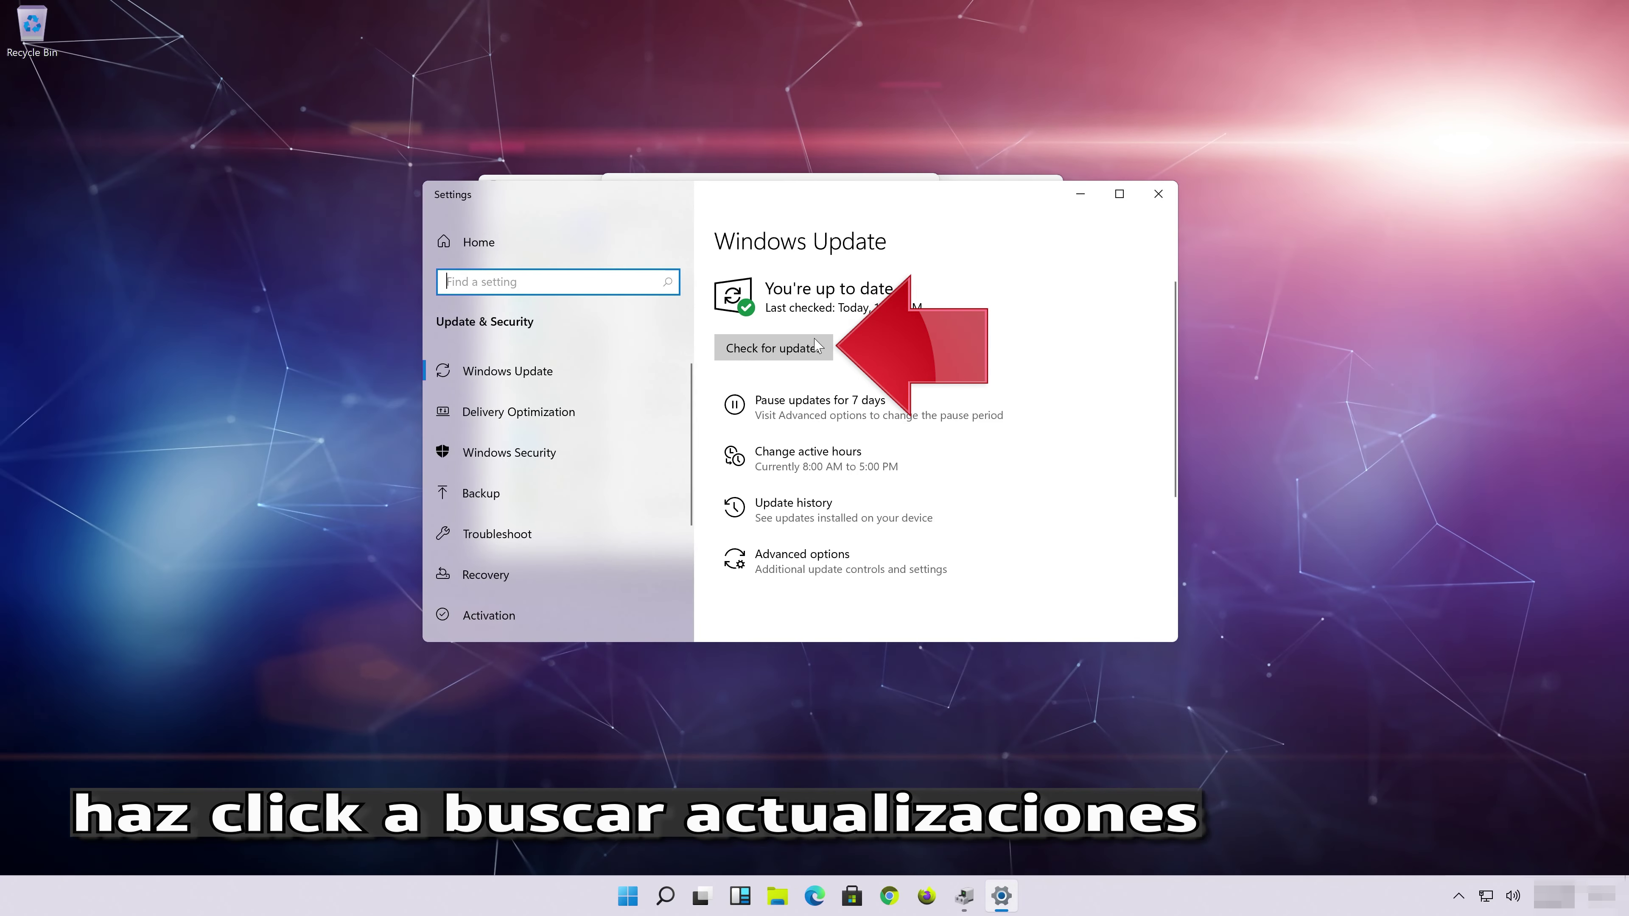
click(773, 348)
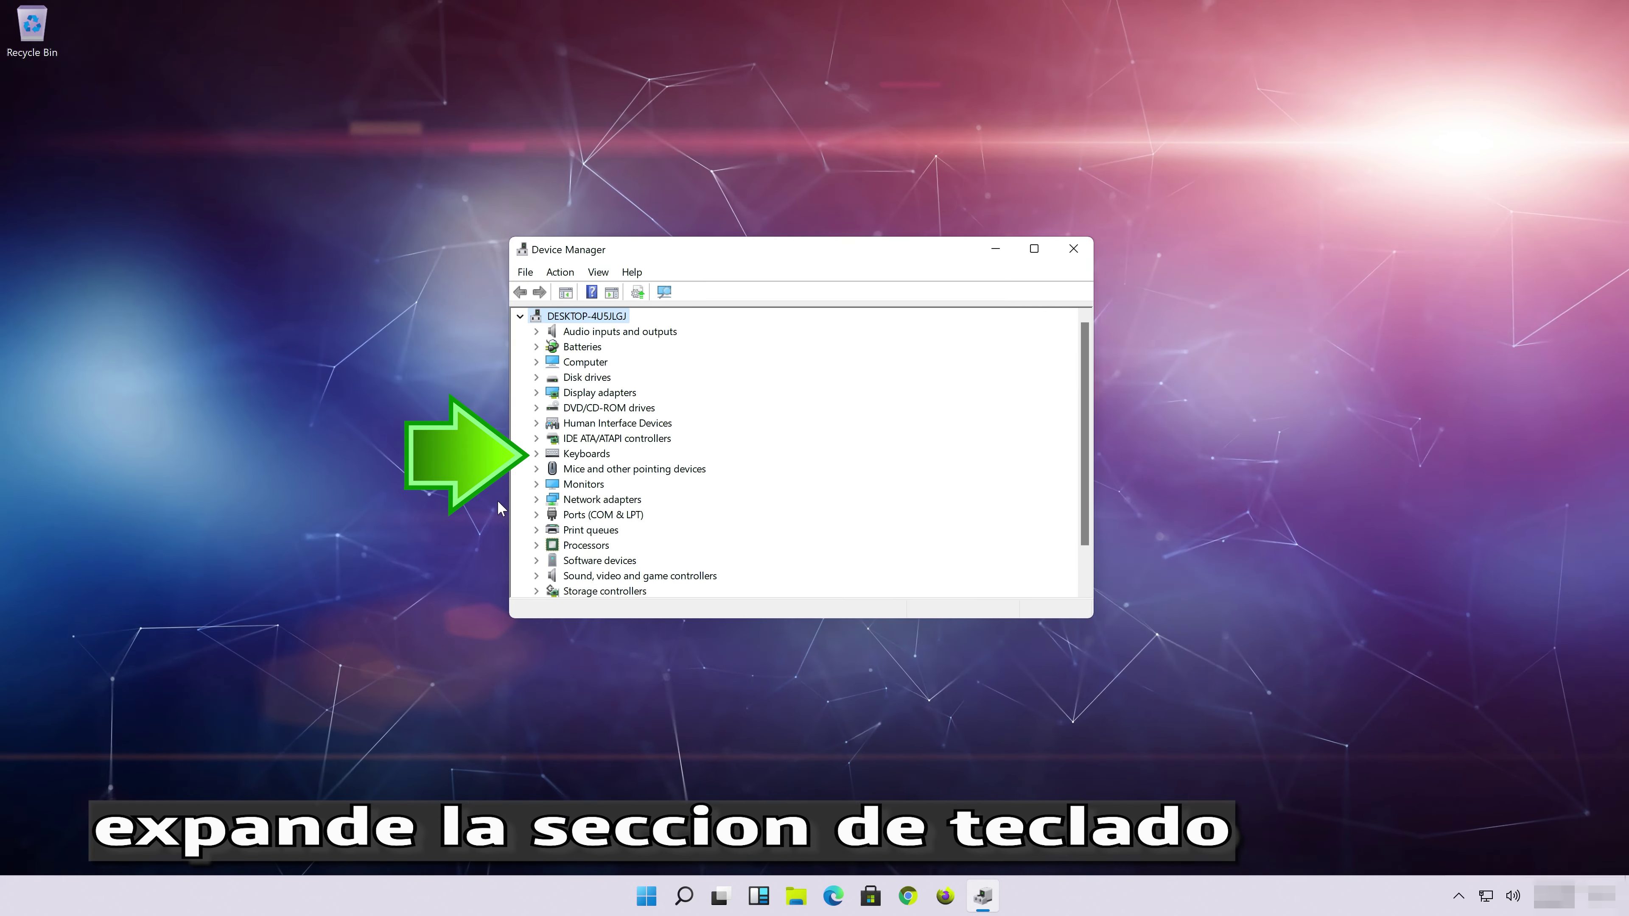
In Device Manager, expand Keyboards again and show the Standard PS/2 Keyboard's driver properties
click(537, 454)
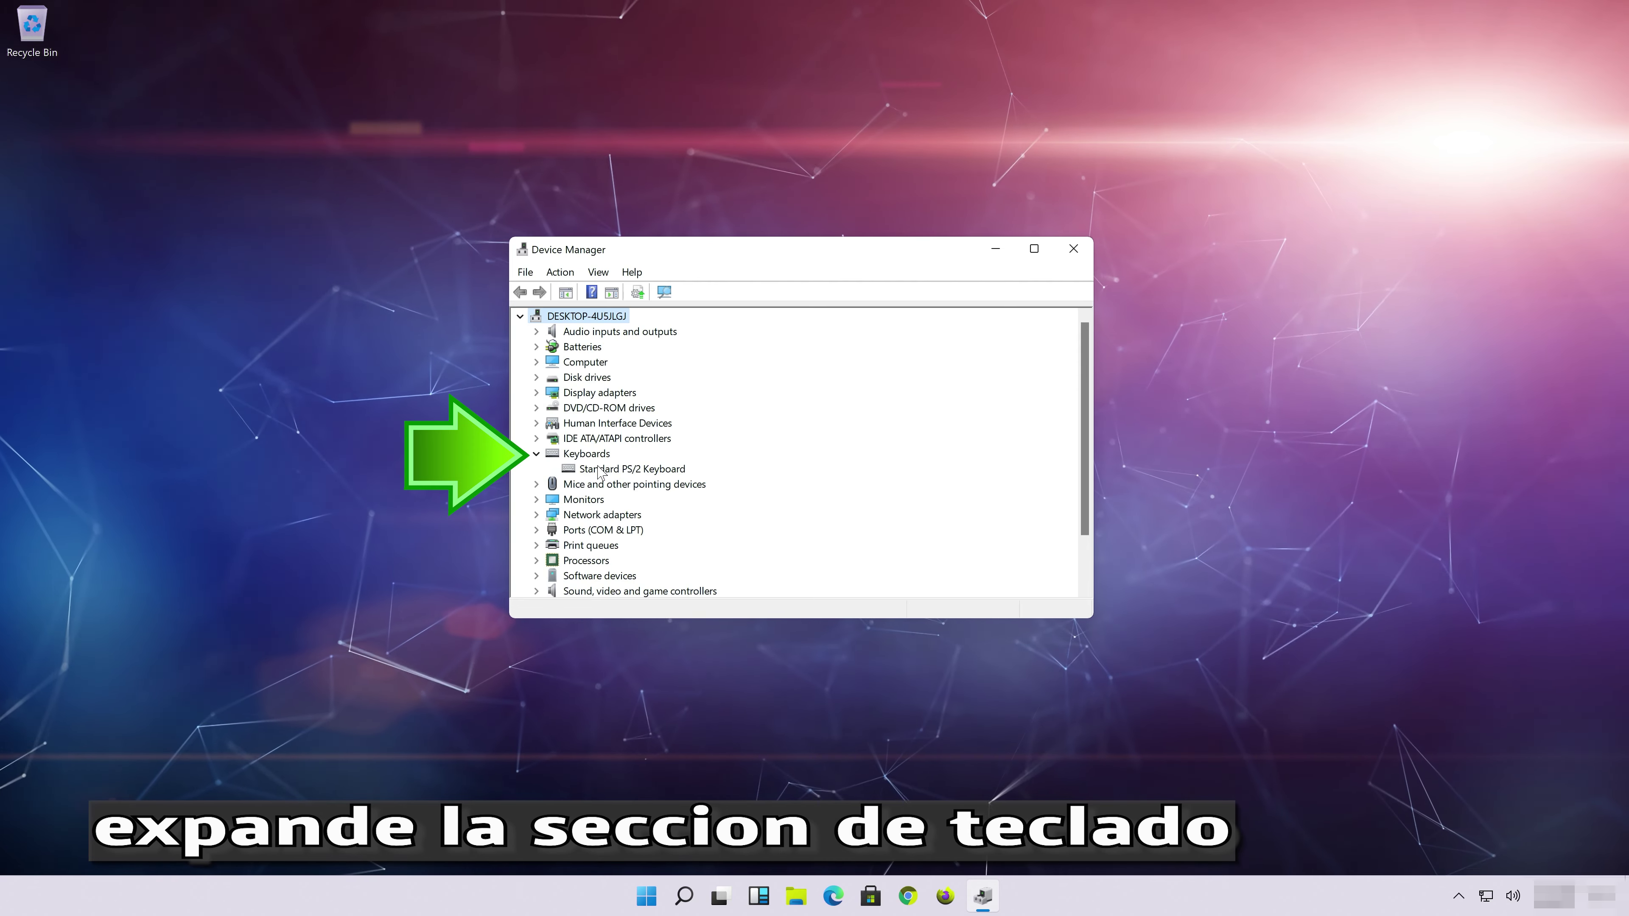
right_click(637, 470)
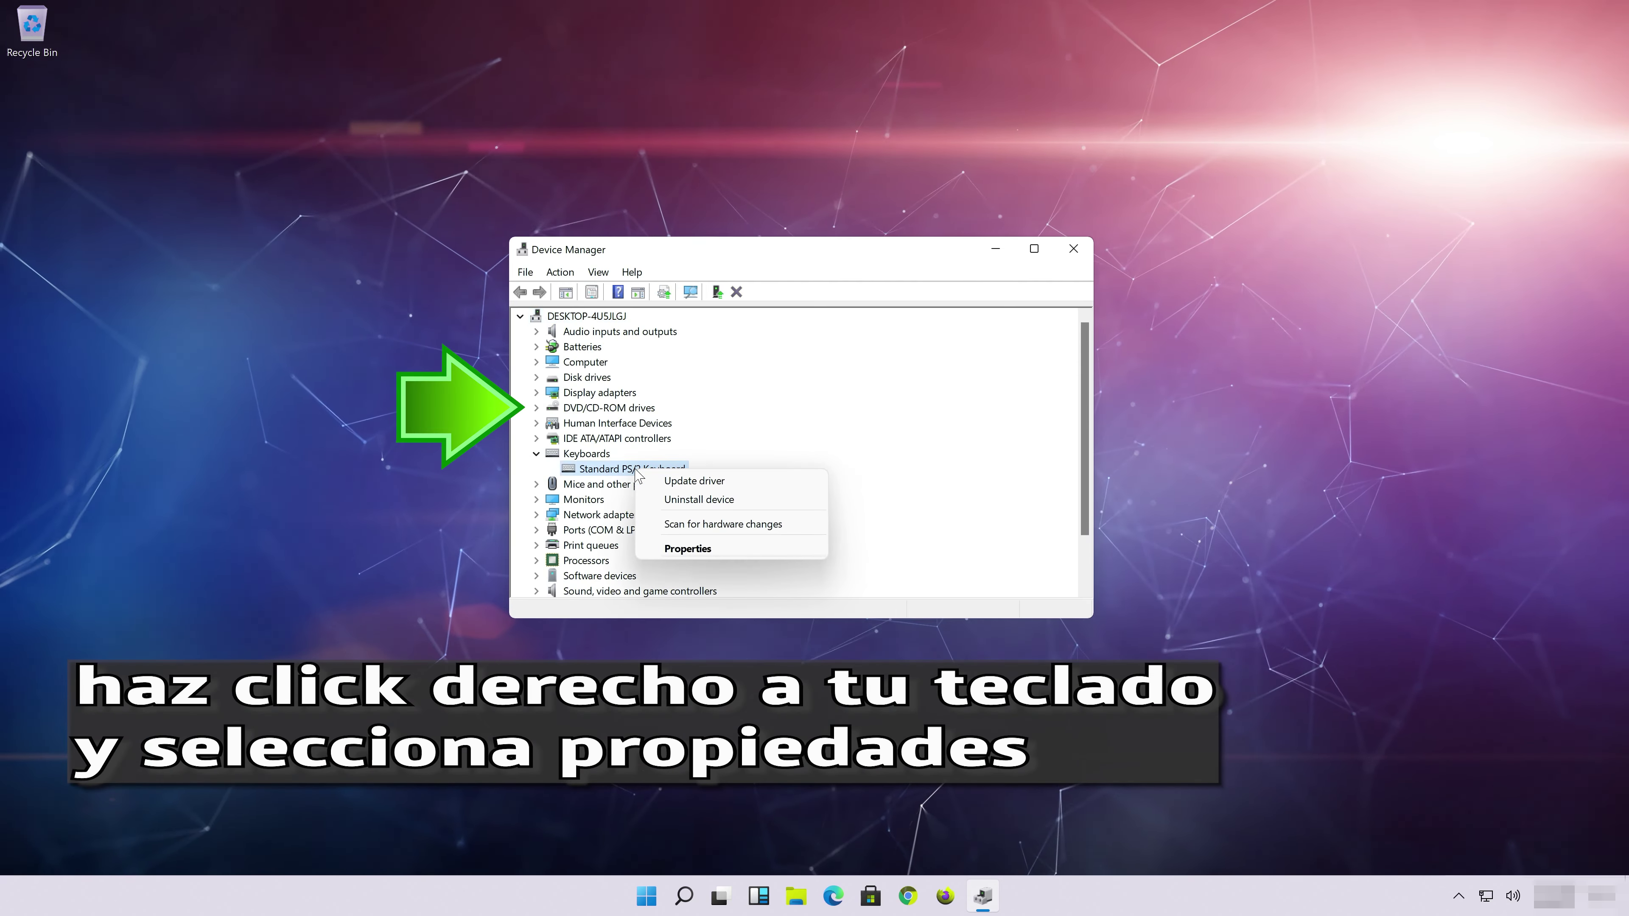
click(752, 553)
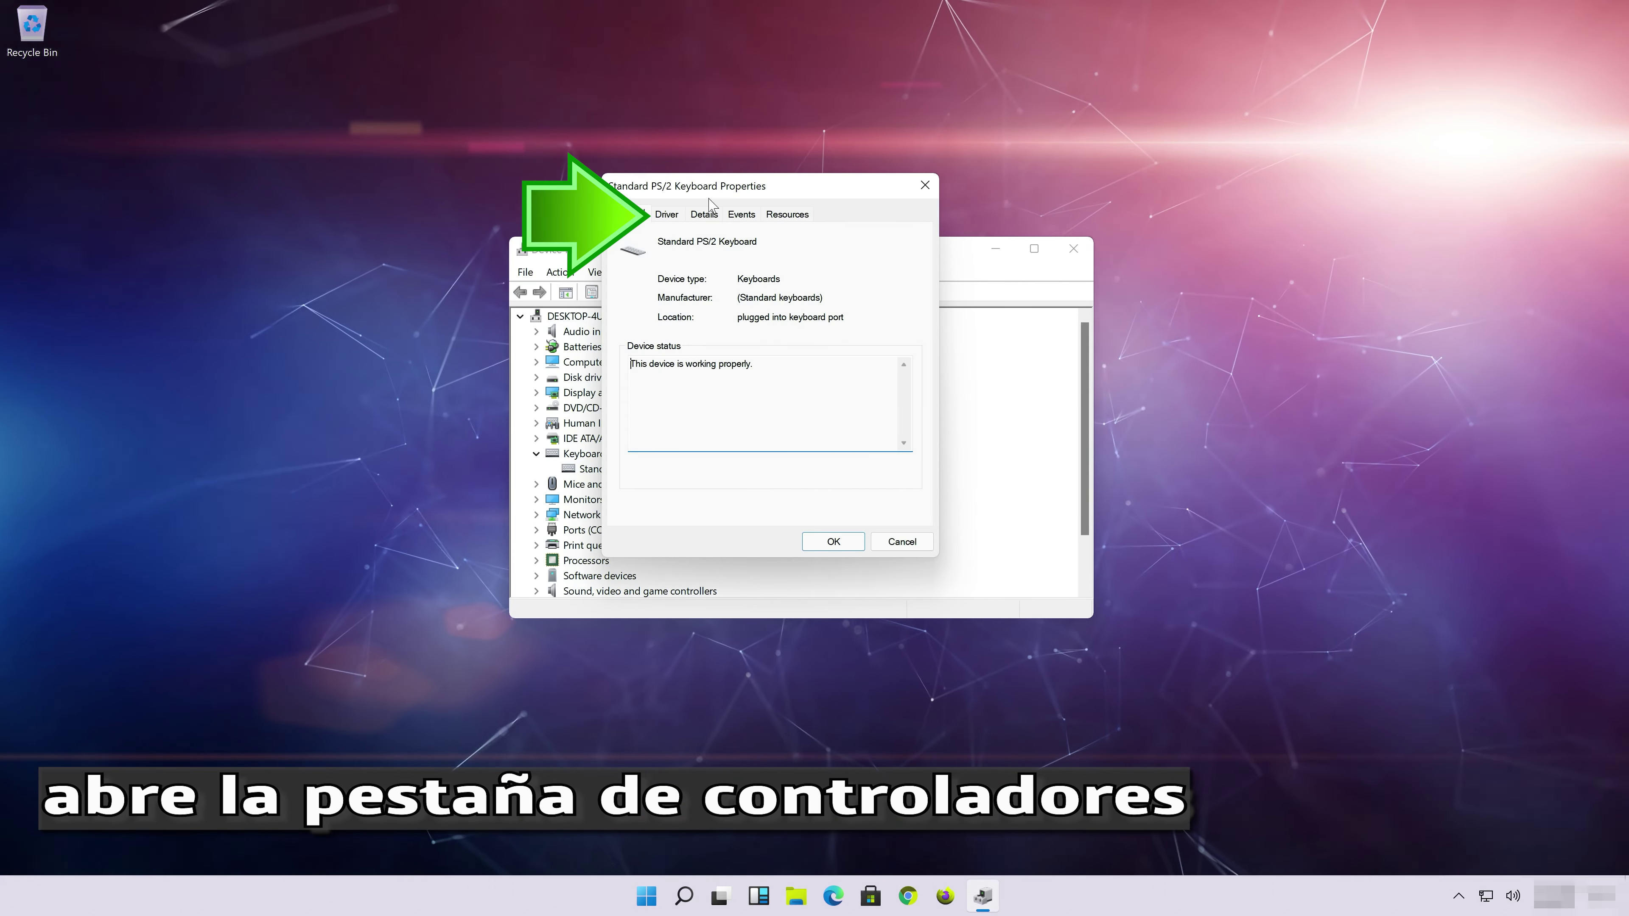
click(667, 214)
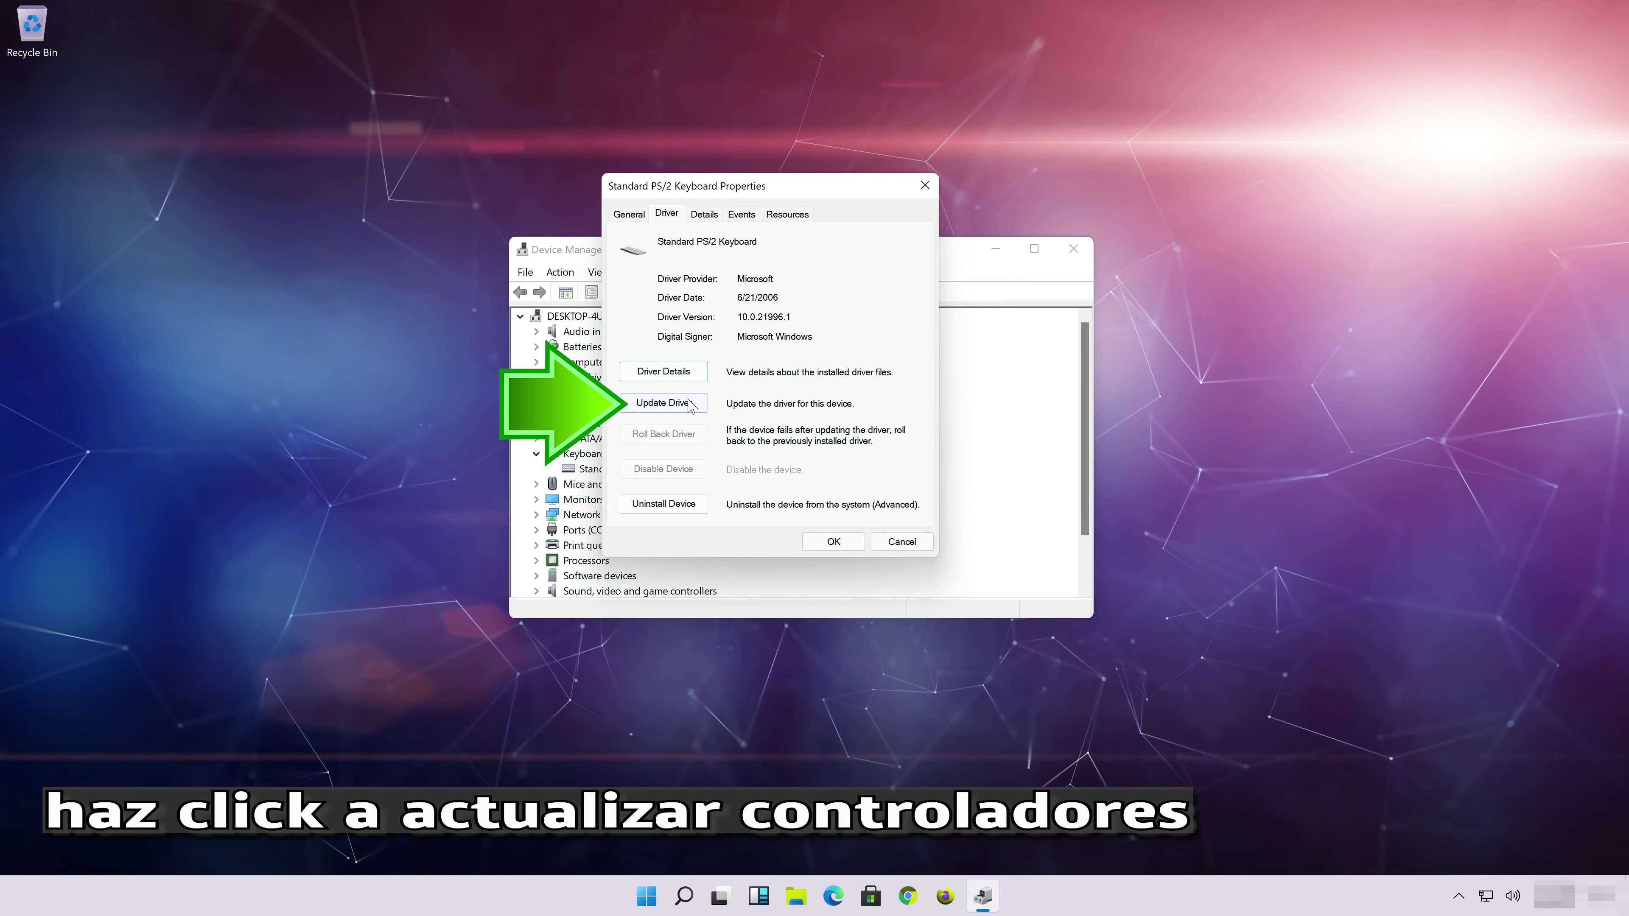
Install the Standard PS/2 Keyboard driver manually, picking it from the list of available drivers on the computer
click(682, 415)
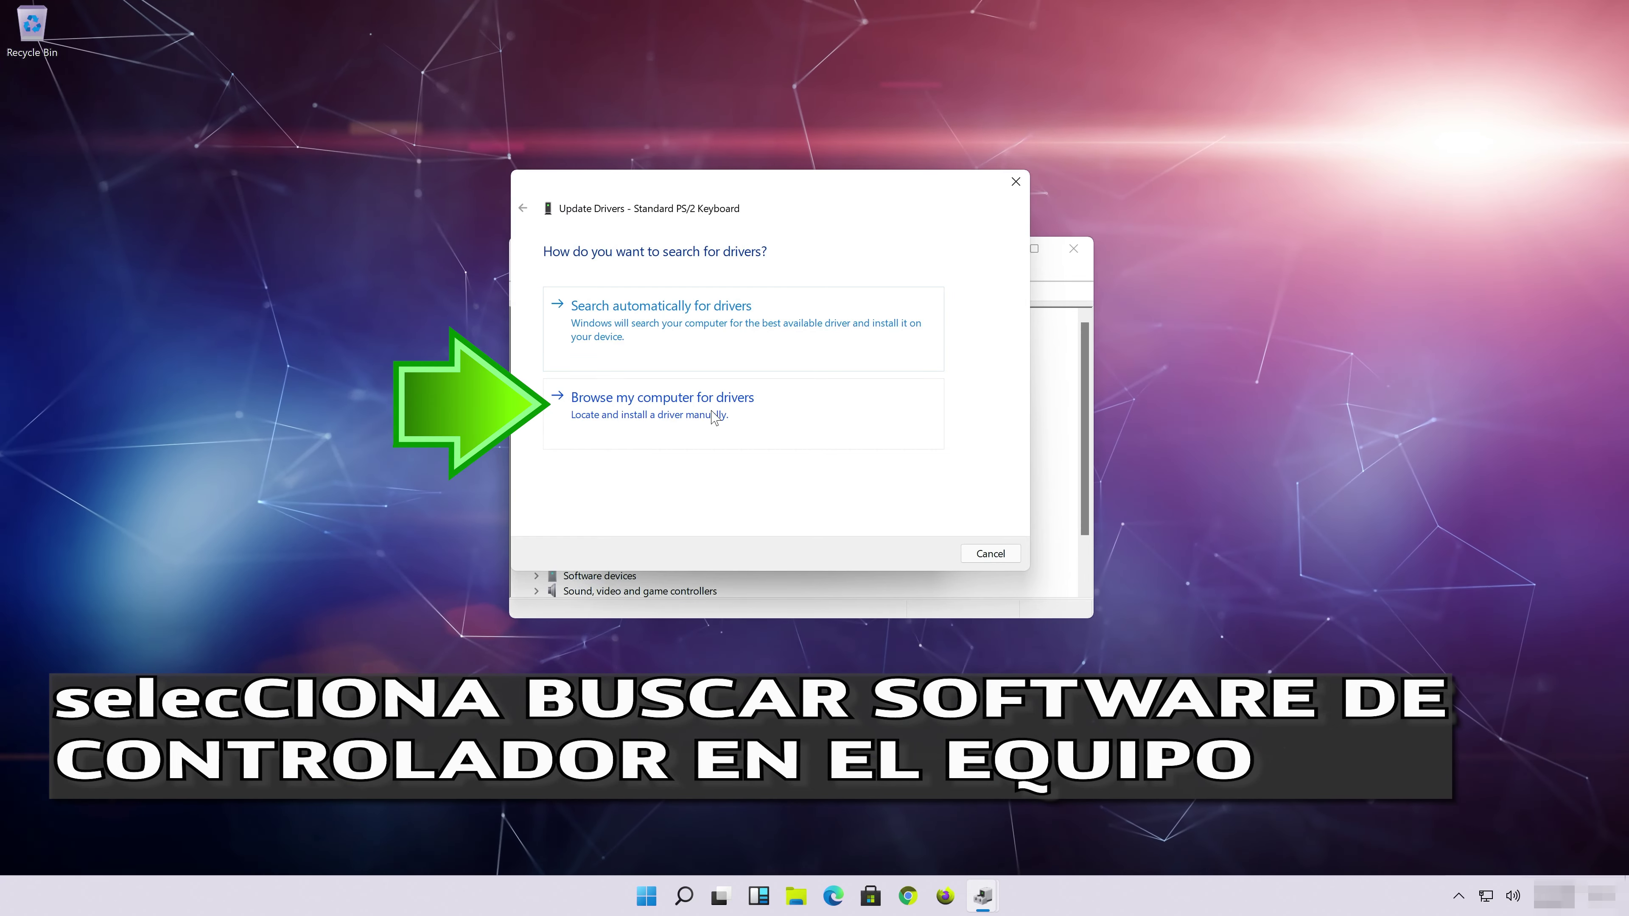
click(621, 418)
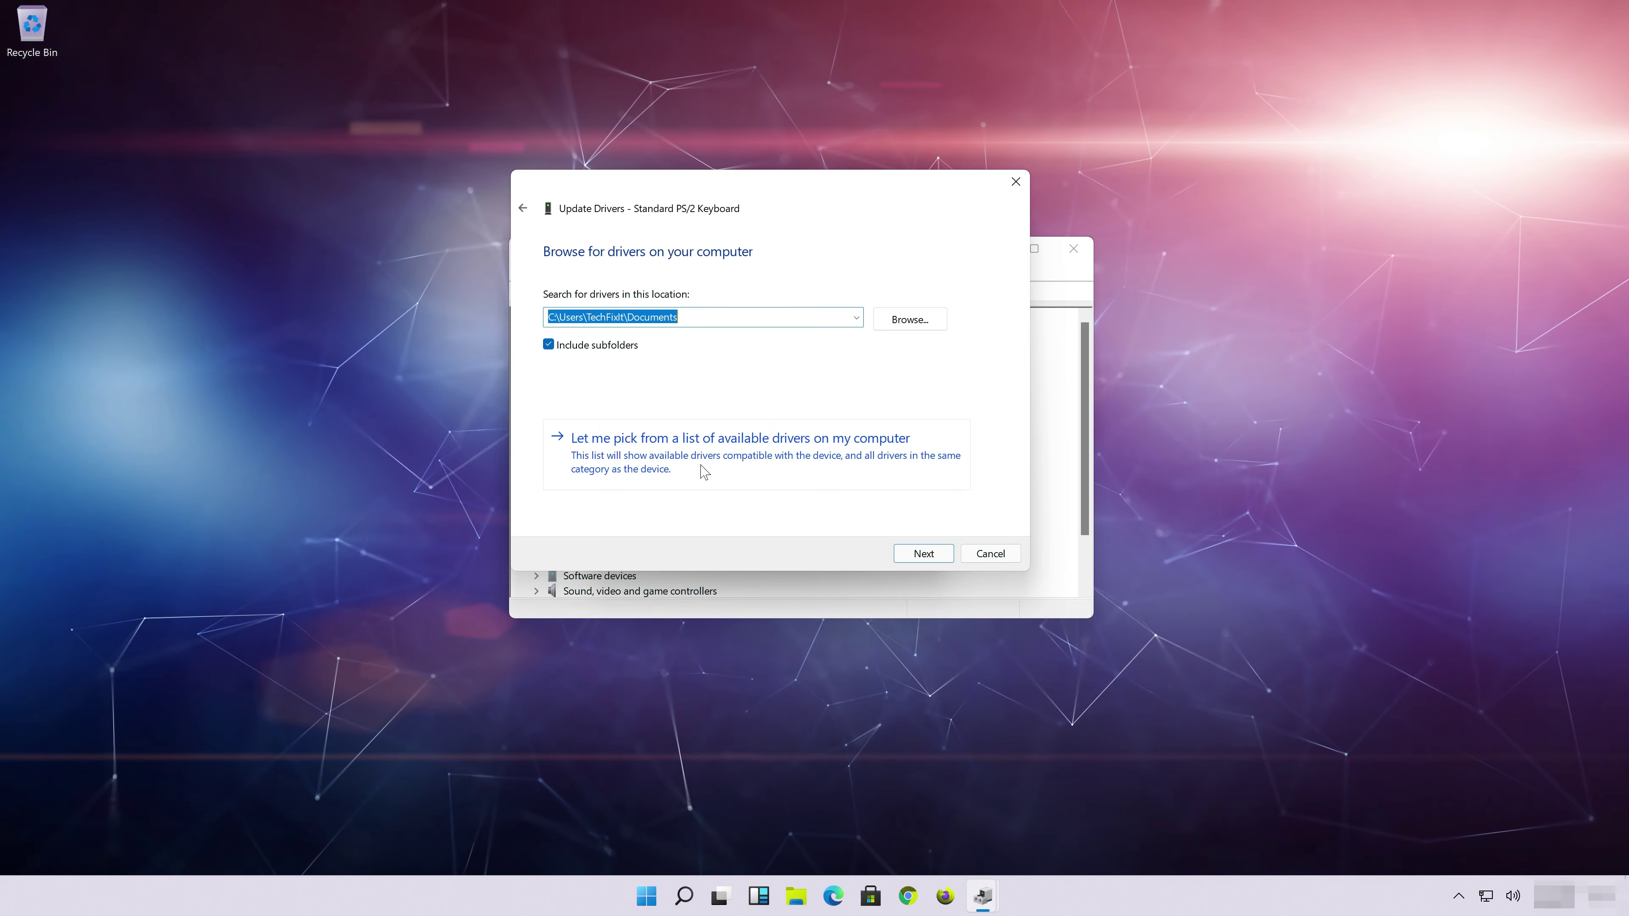
click(705, 471)
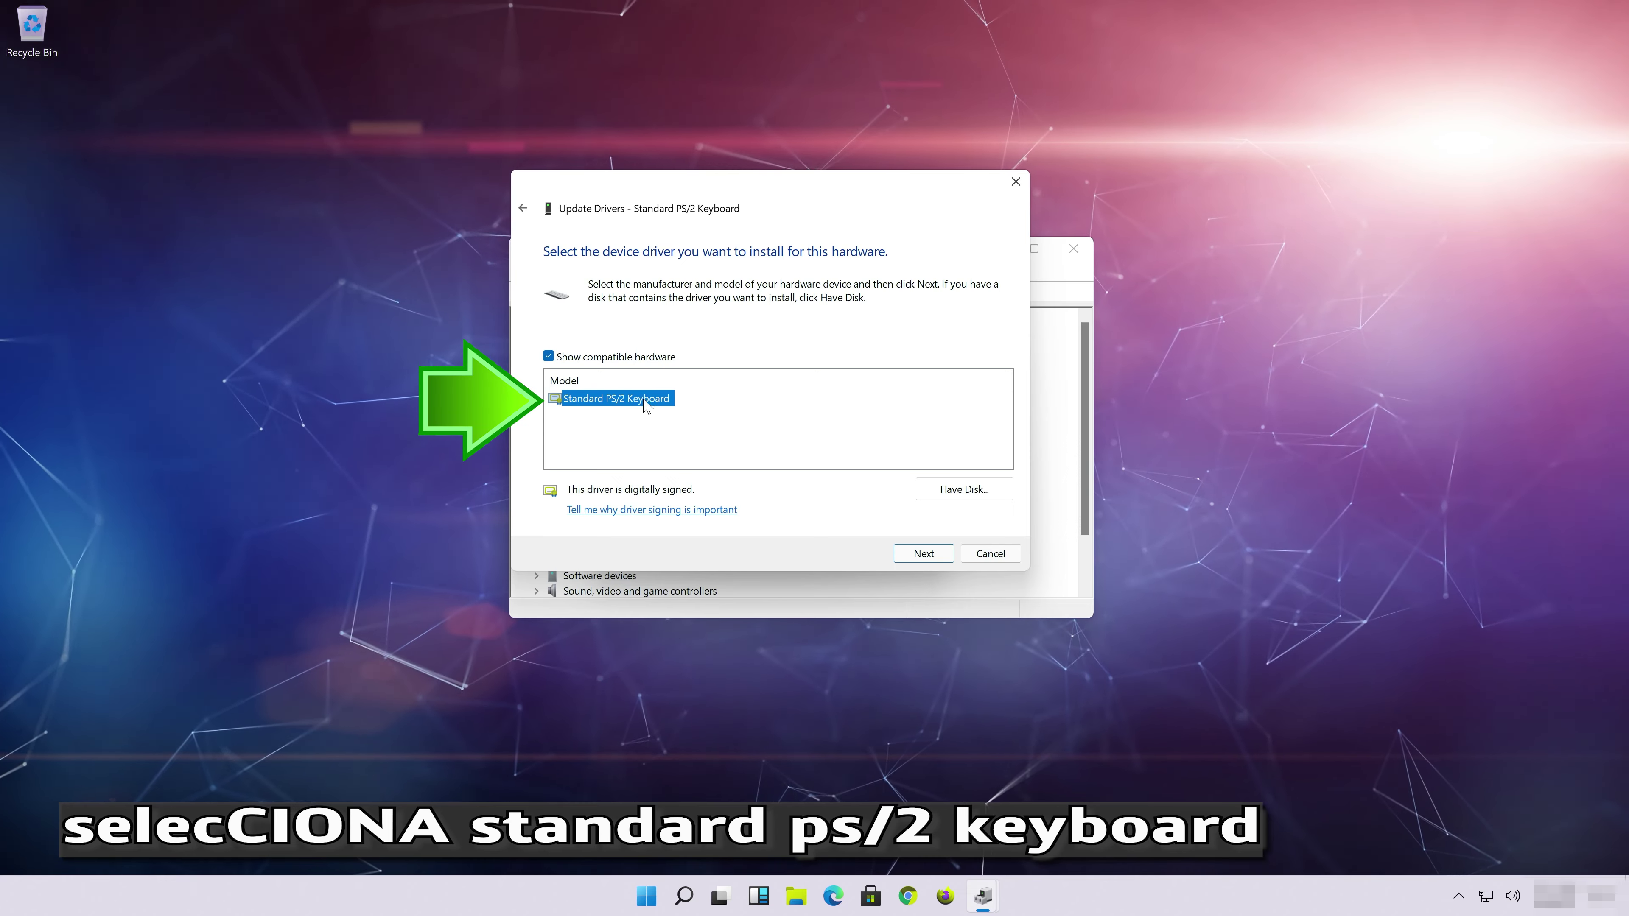
click(923, 553)
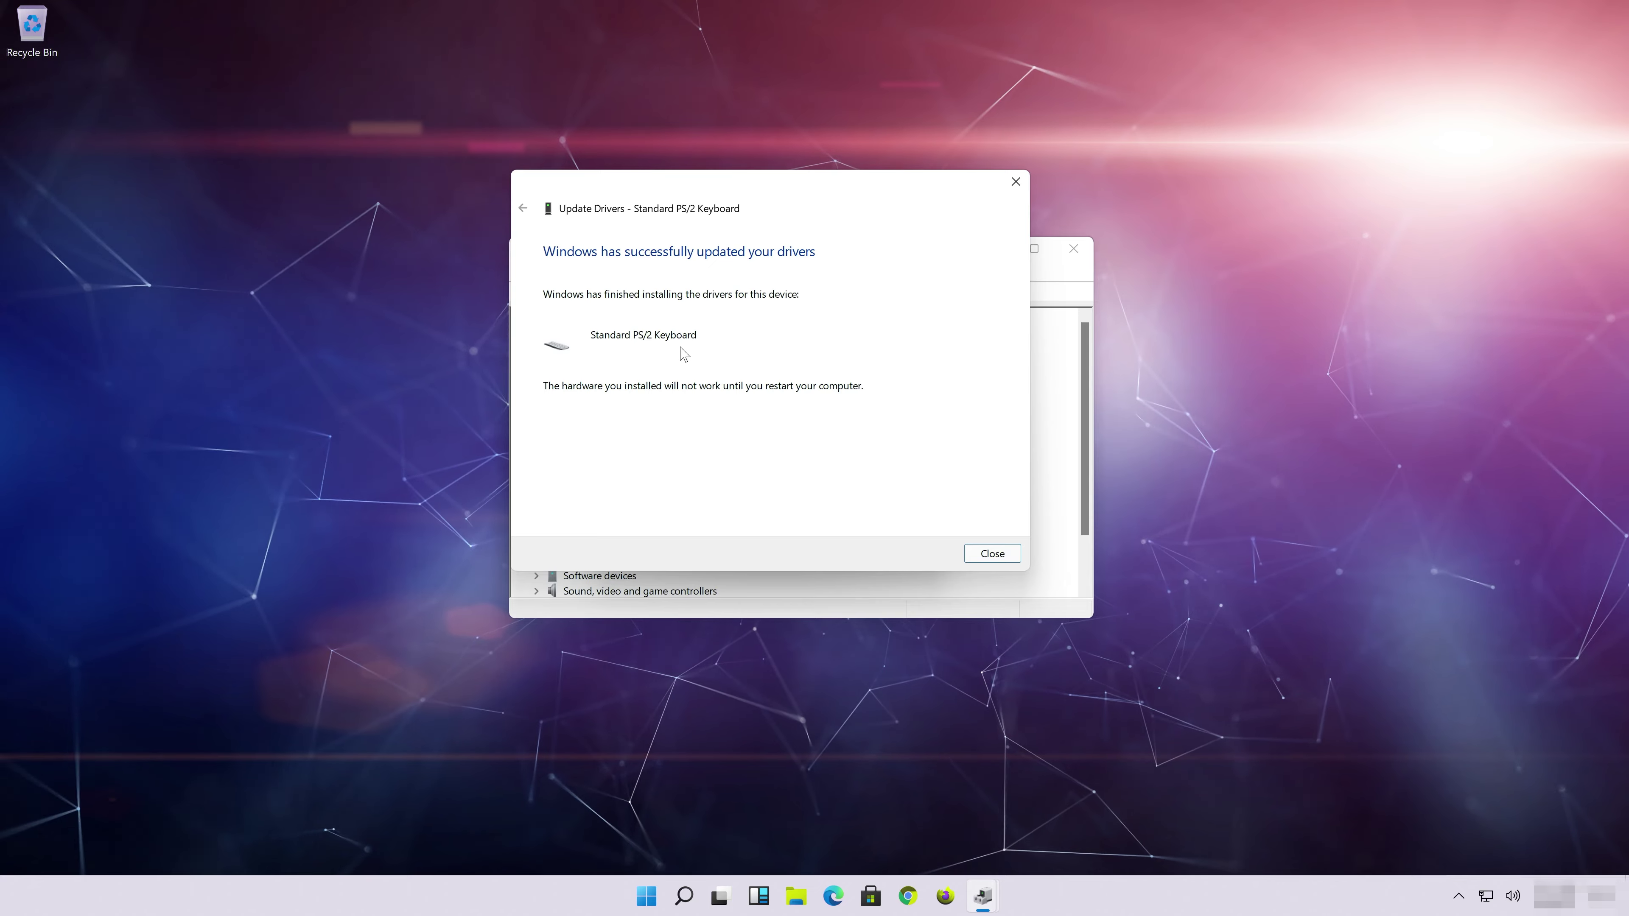
Close the driver update wizard and the keyboard properties, and agree to restart the computer
click(991, 553)
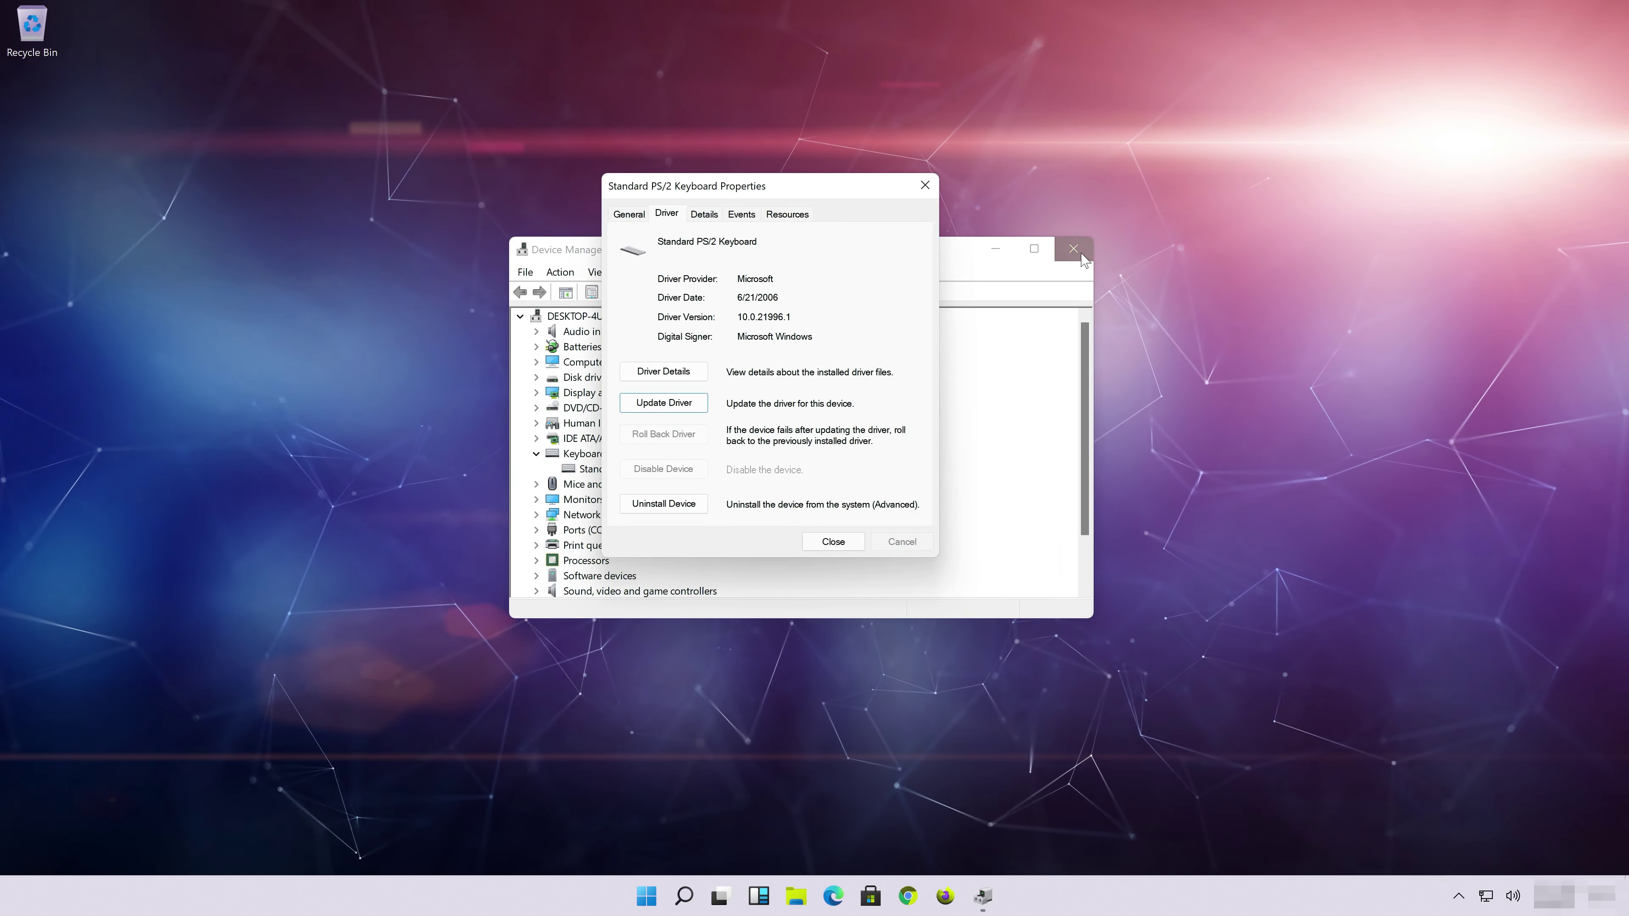
click(834, 542)
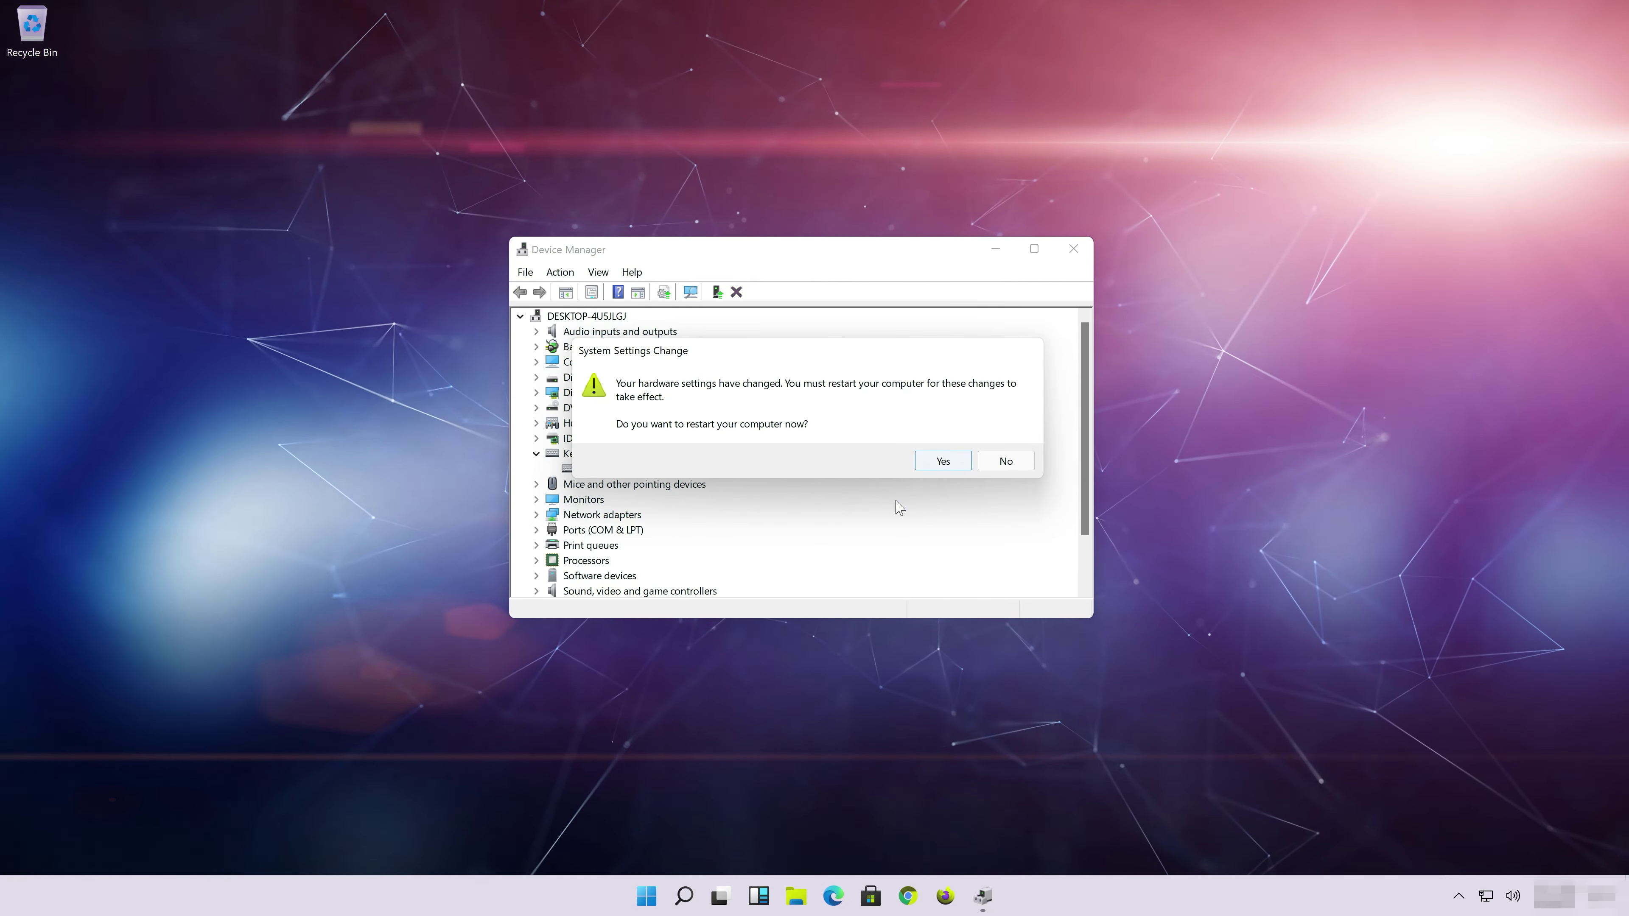
click(944, 461)
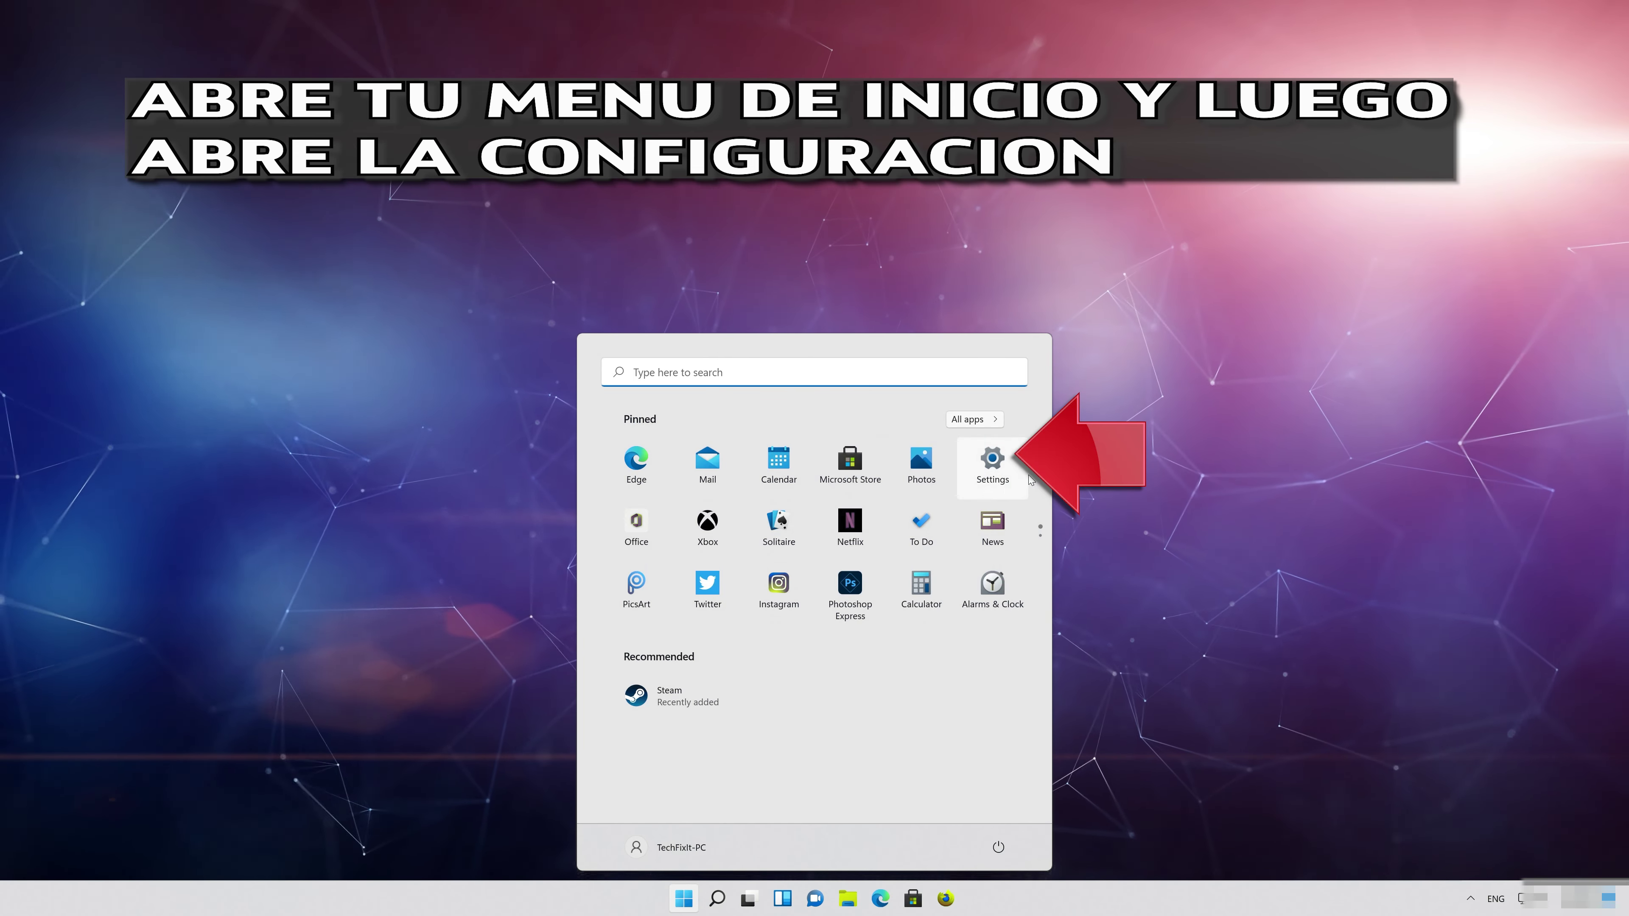
Open Windows Settings and run the Keyboard troubleshooter from the other troubleshooters in the System section
click(1008, 475)
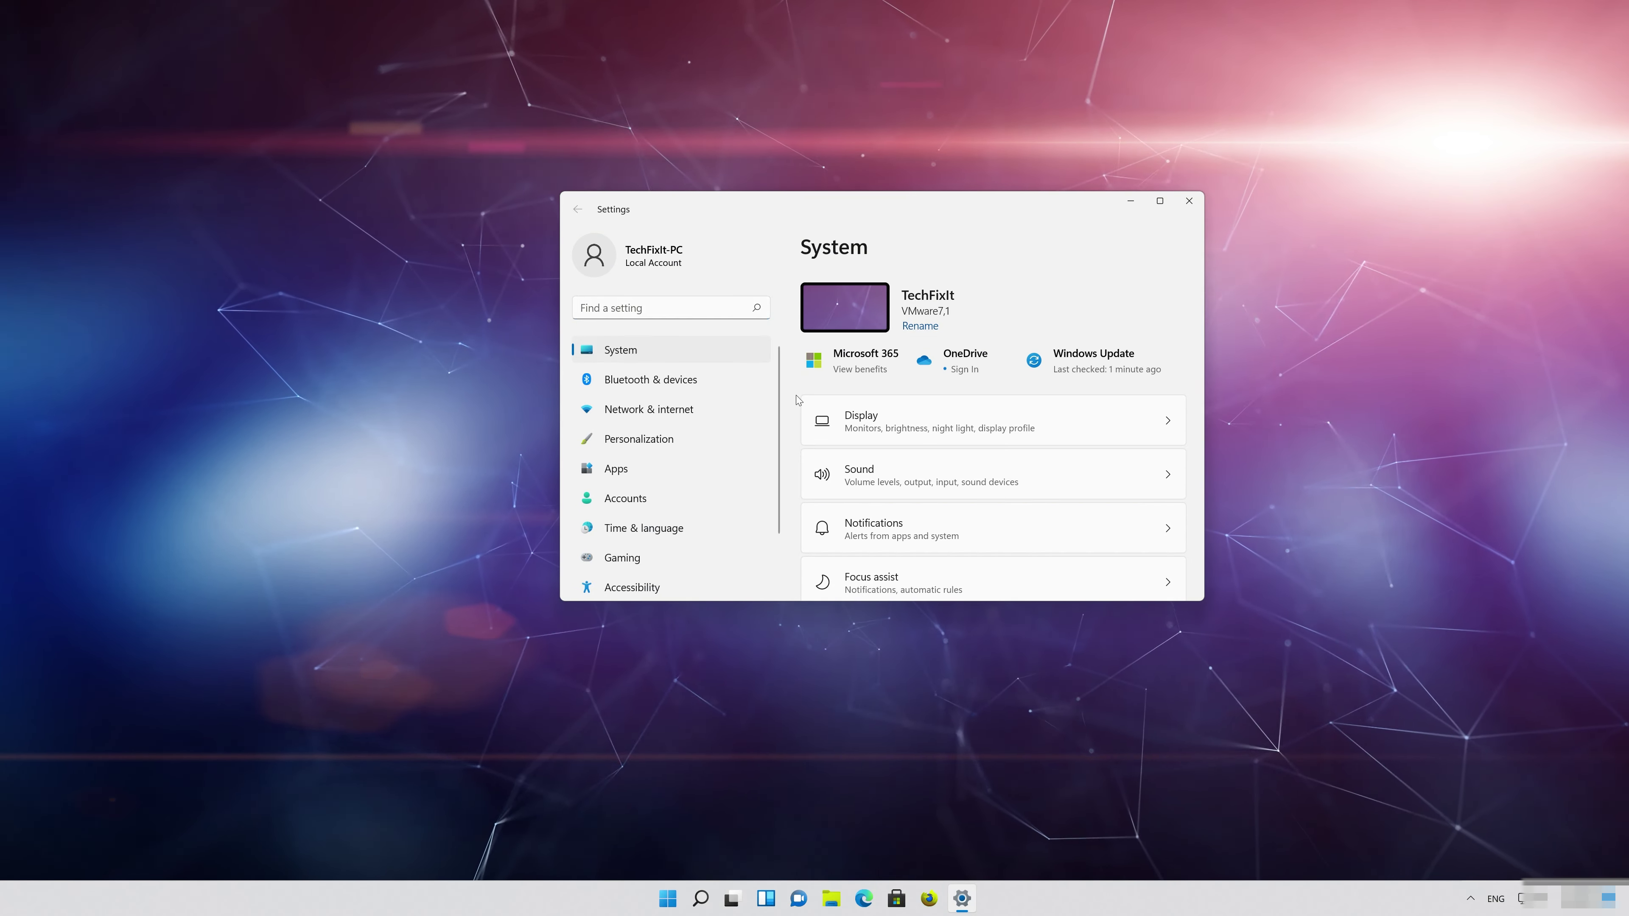
scroll(940, 476, down, 4)
scroll(940, 476, down, 3)
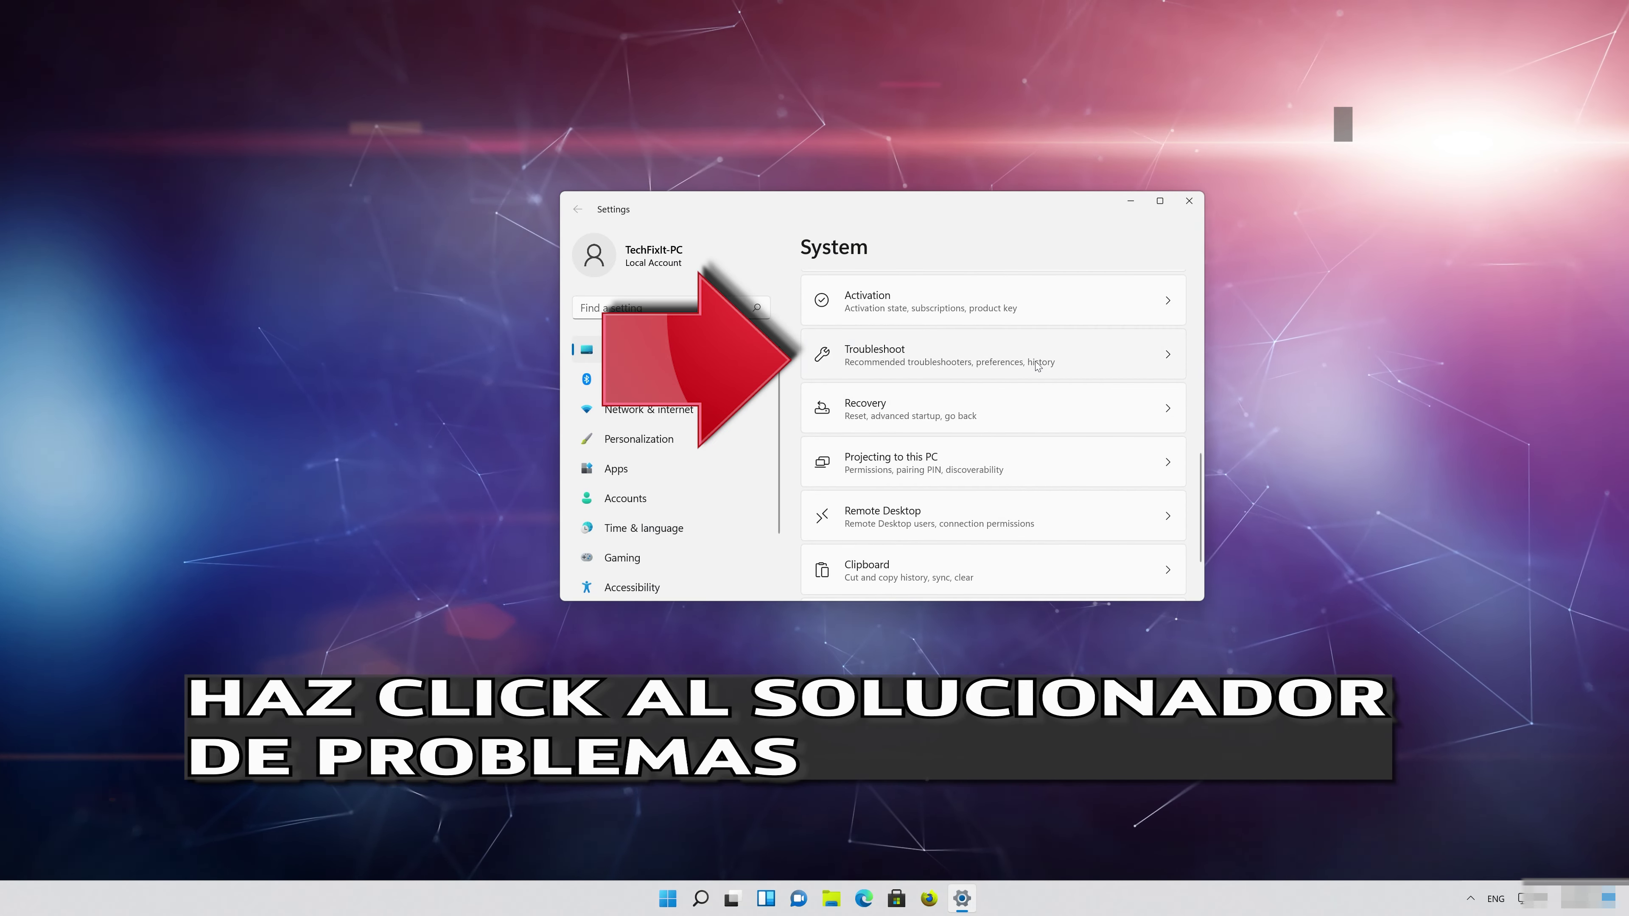
click(937, 361)
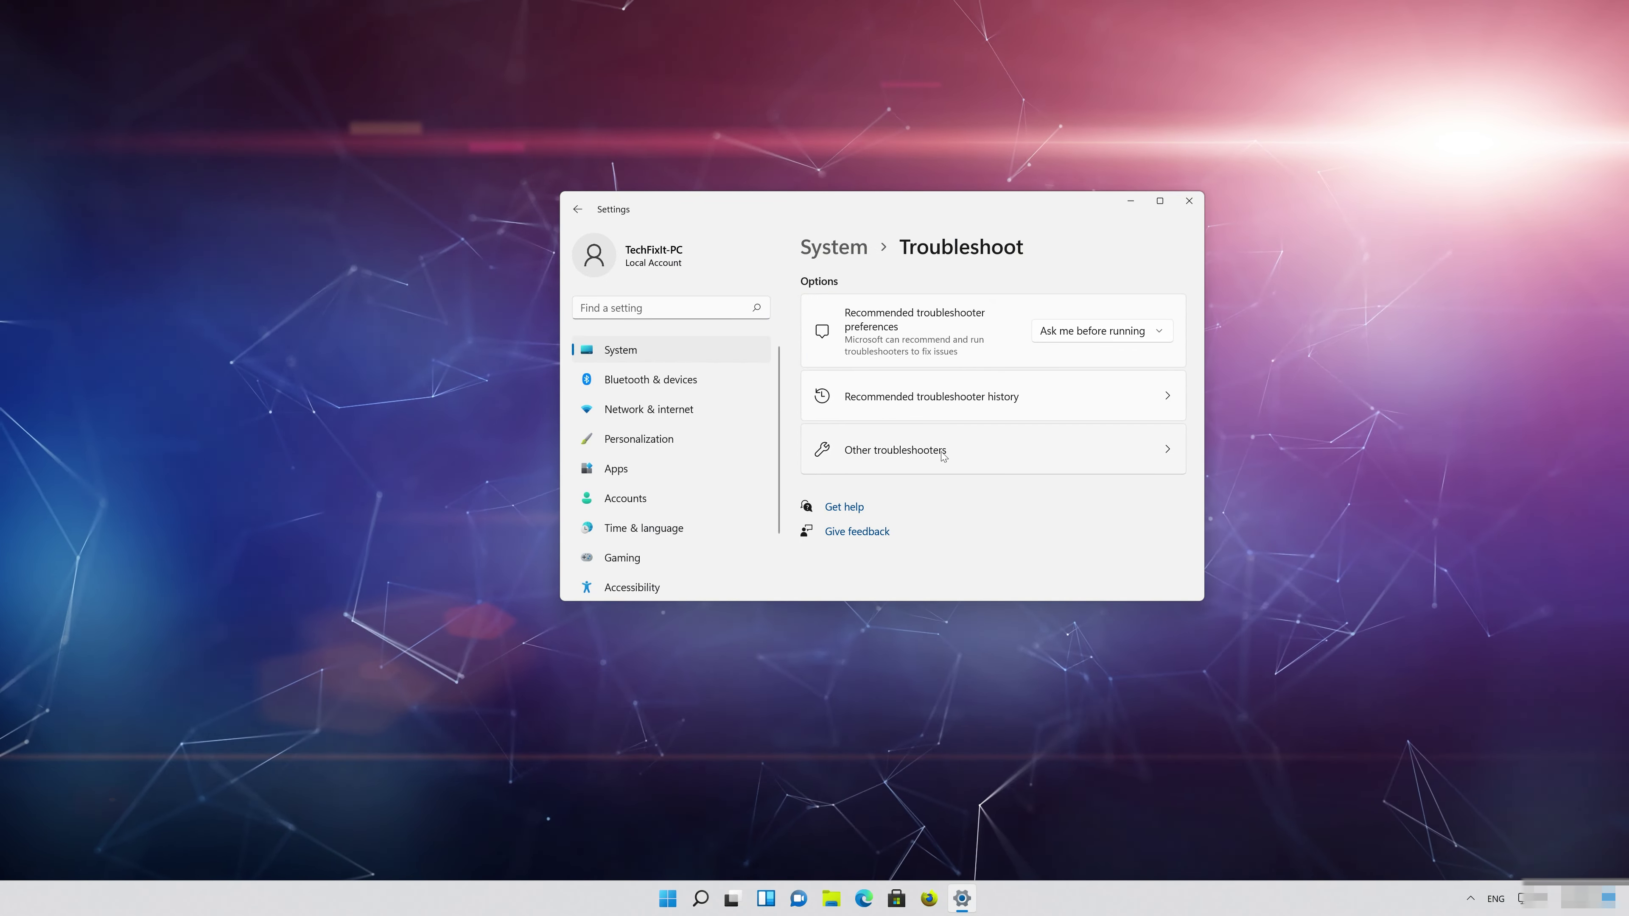
click(928, 452)
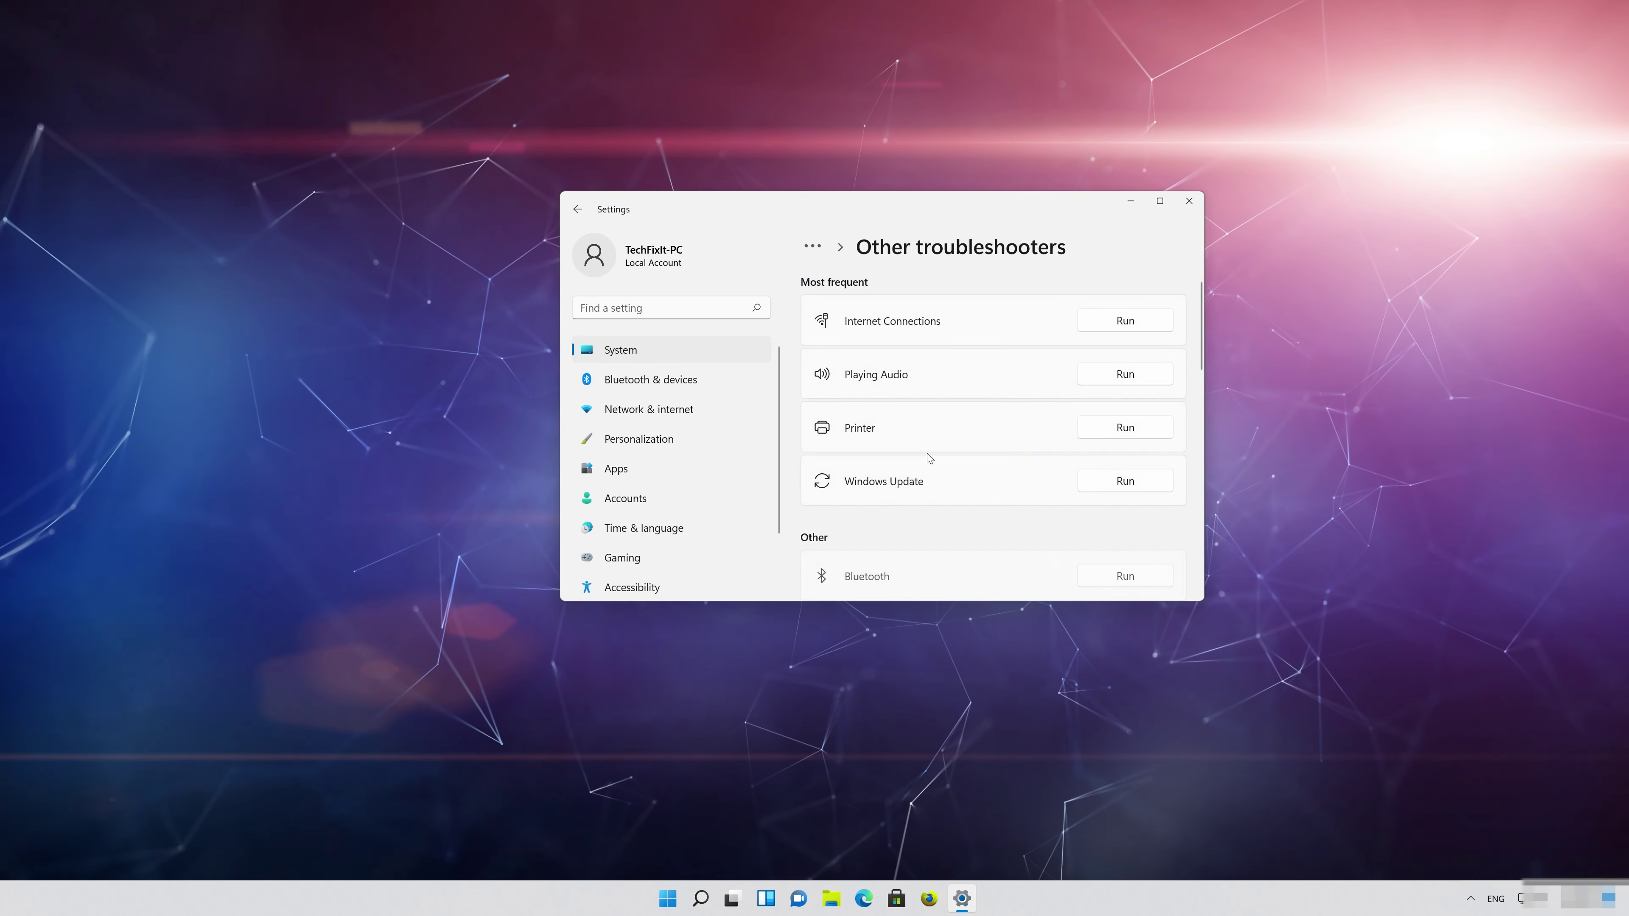
scroll(929, 458, down, 5)
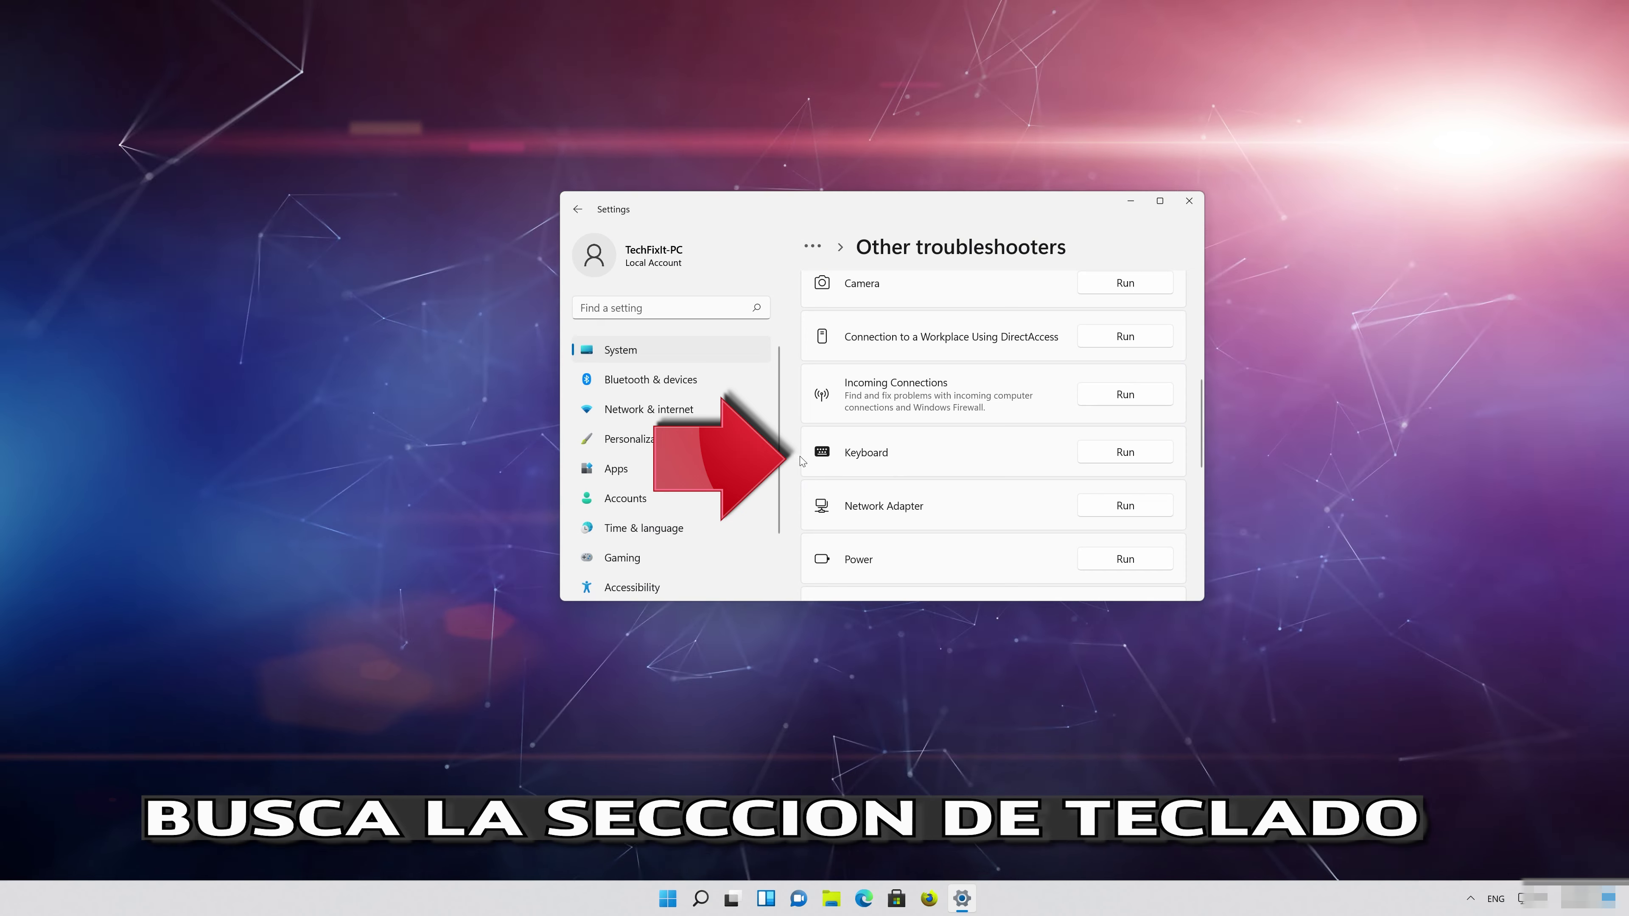
click(1133, 455)
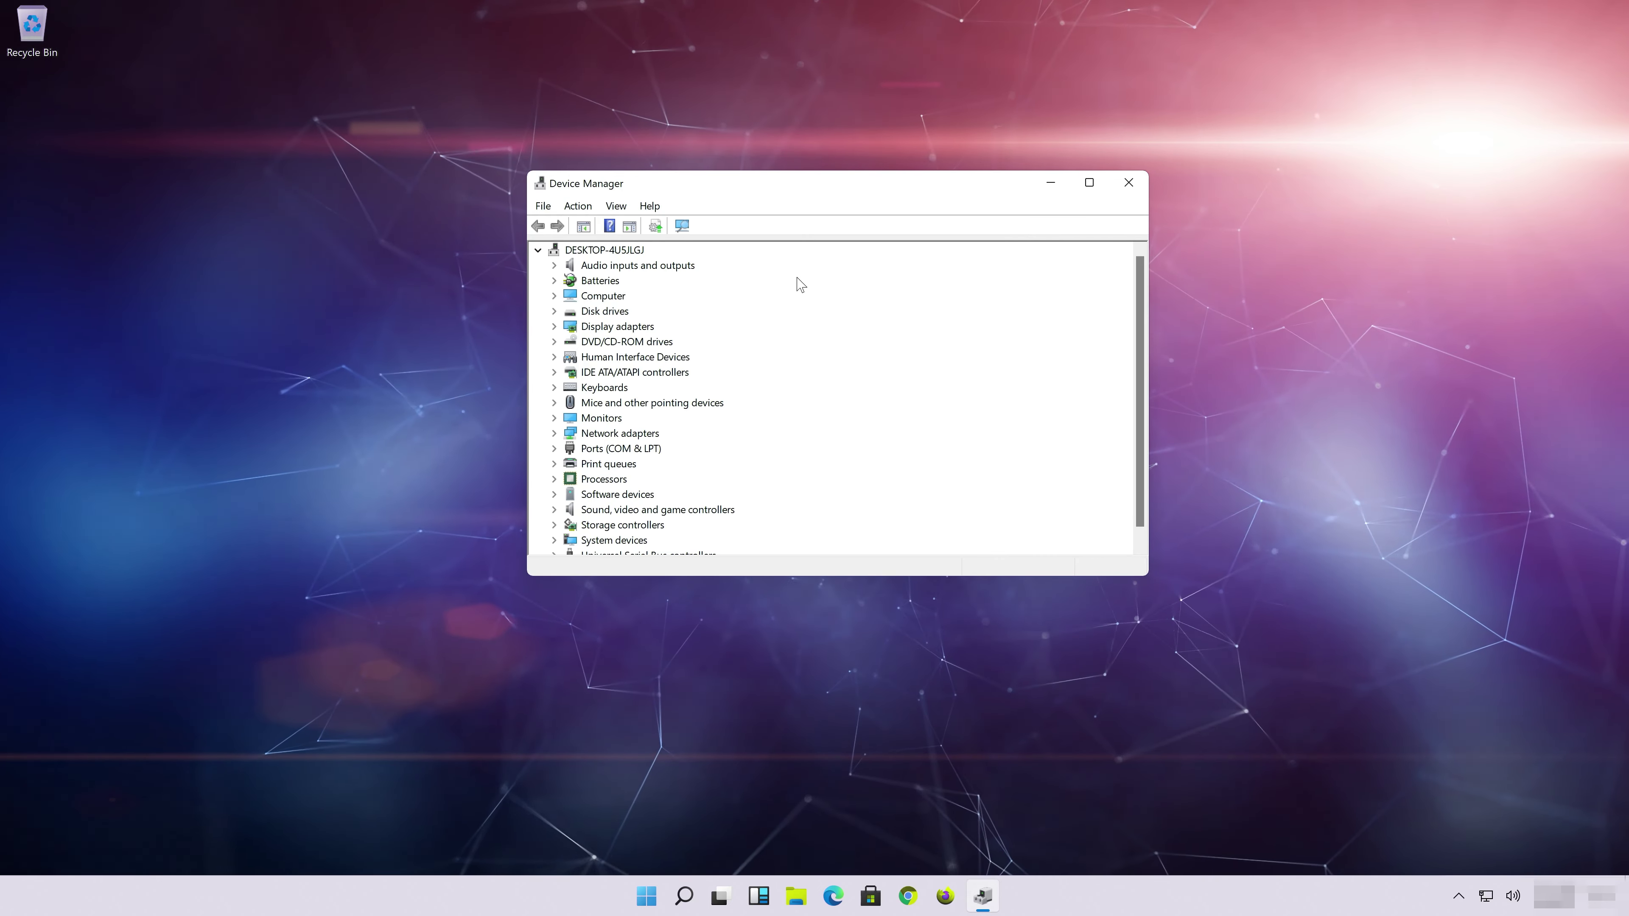
Back in Device Manager, expand Keyboards and show the driver properties of the Standard PS/2 Keyboard
click(602, 388)
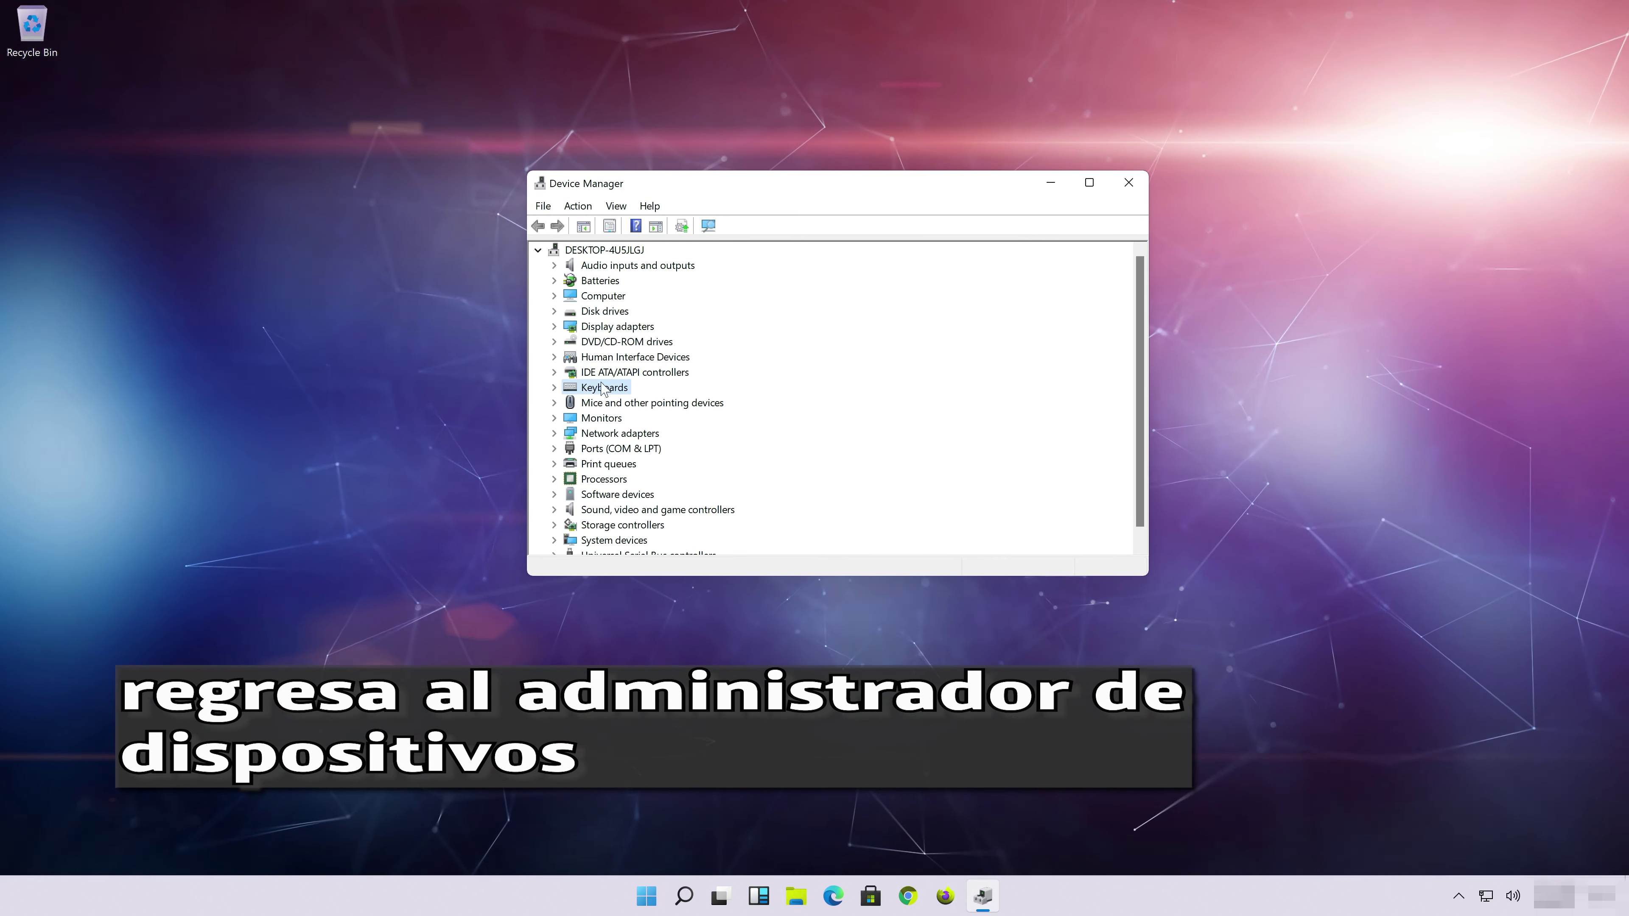
click(554, 387)
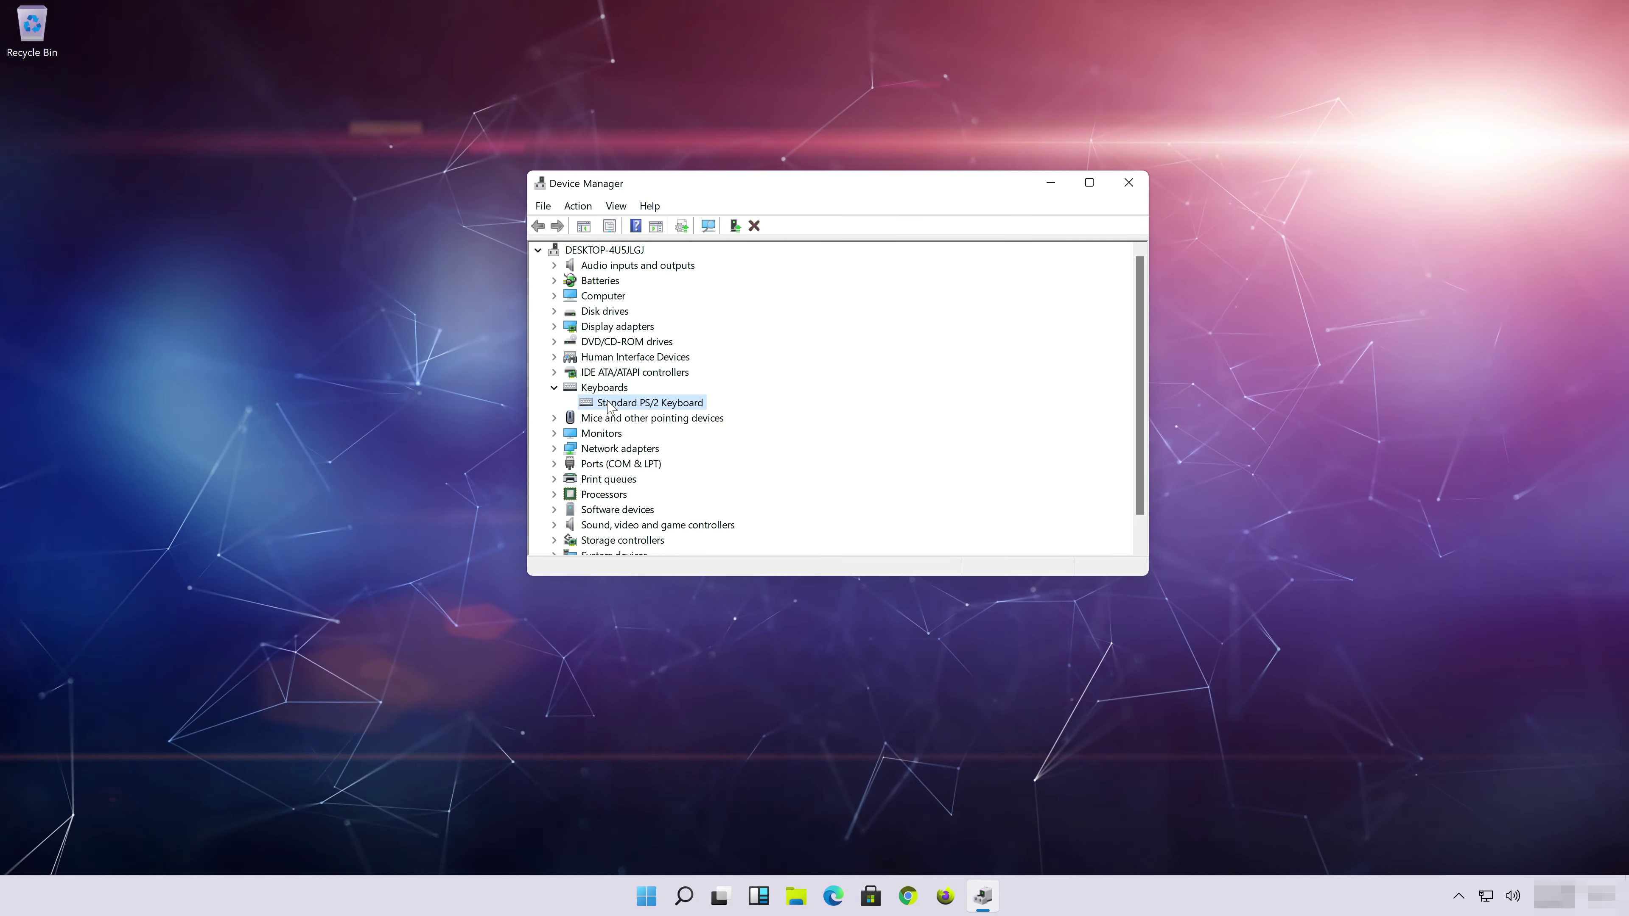
right_click(673, 402)
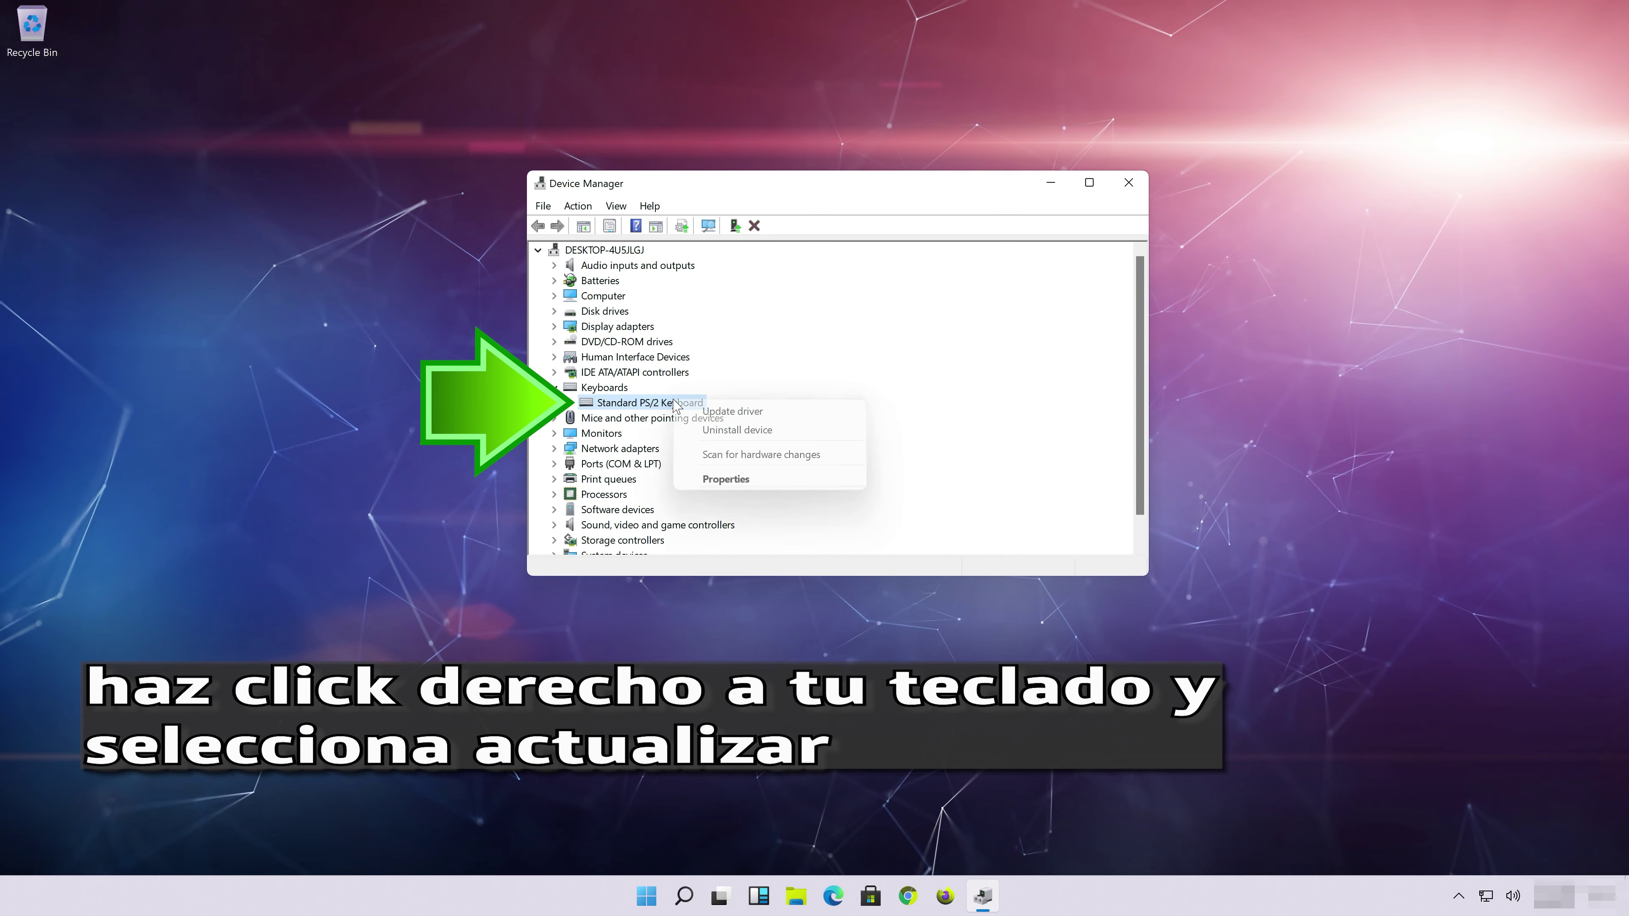
click(725, 479)
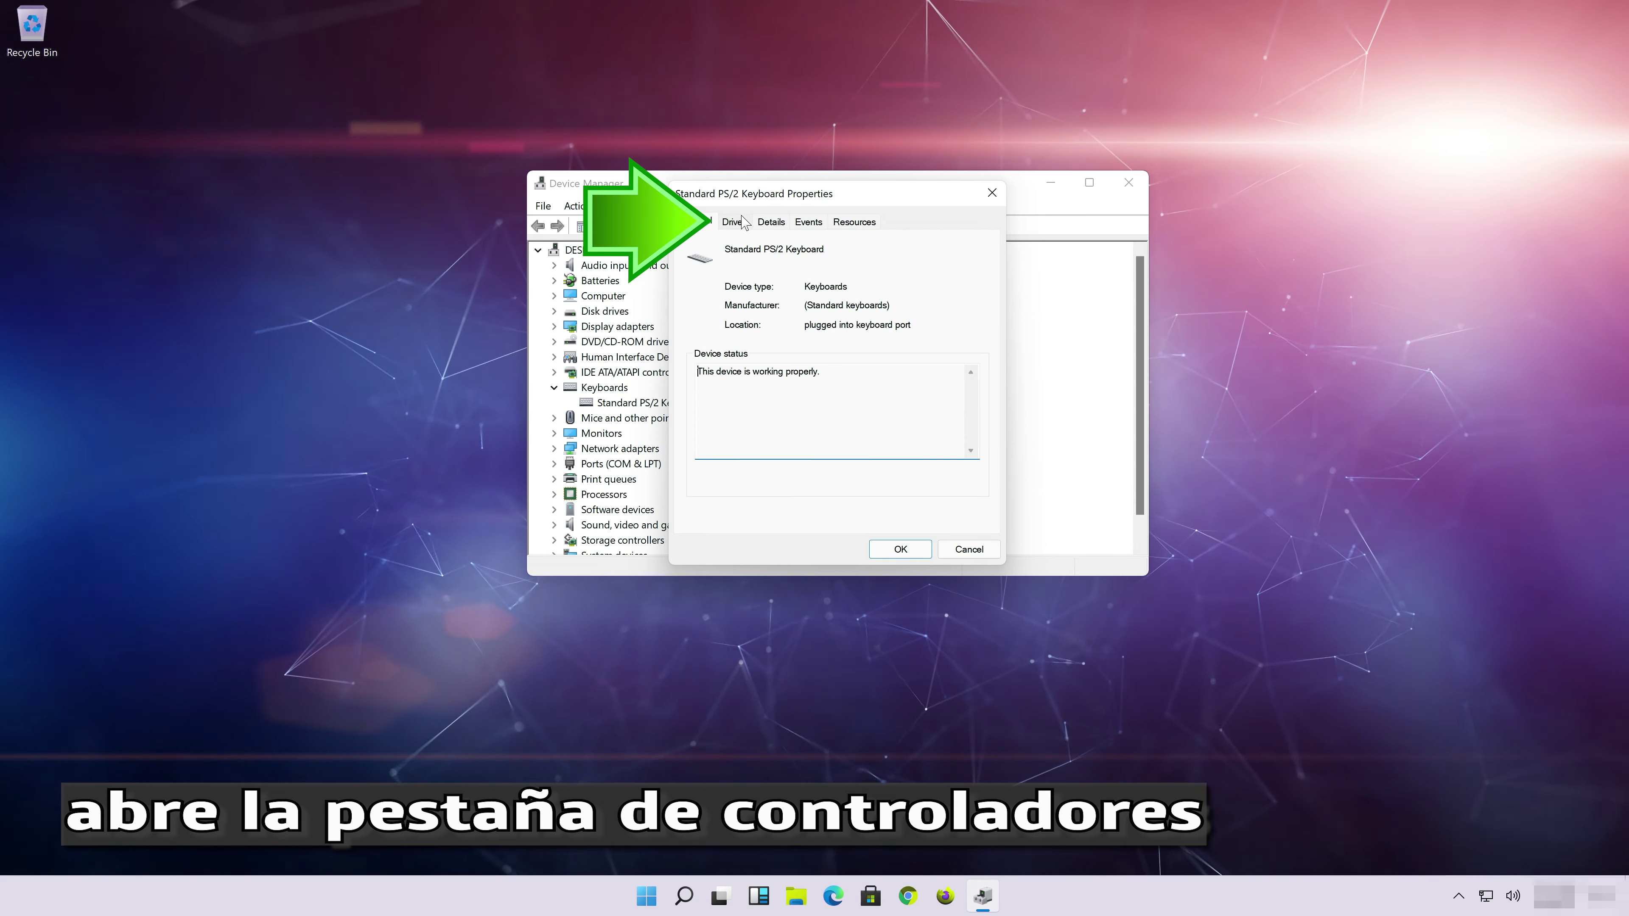
click(732, 222)
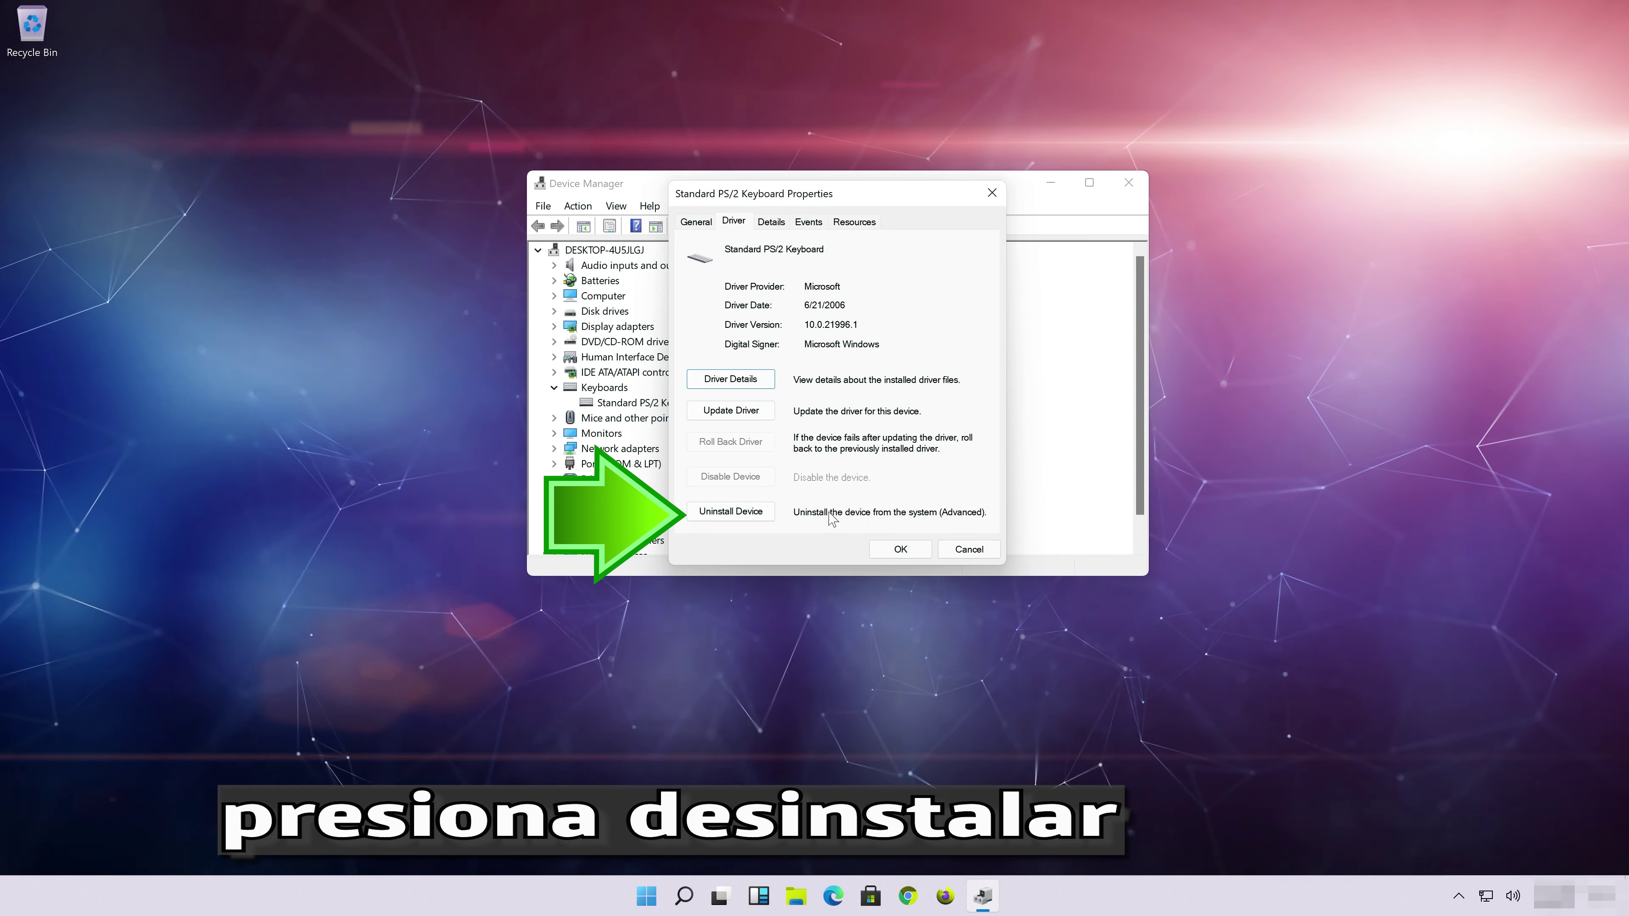
Uninstall the Standard PS/2 Keyboard device from the system and agree to restart the computer
click(742, 518)
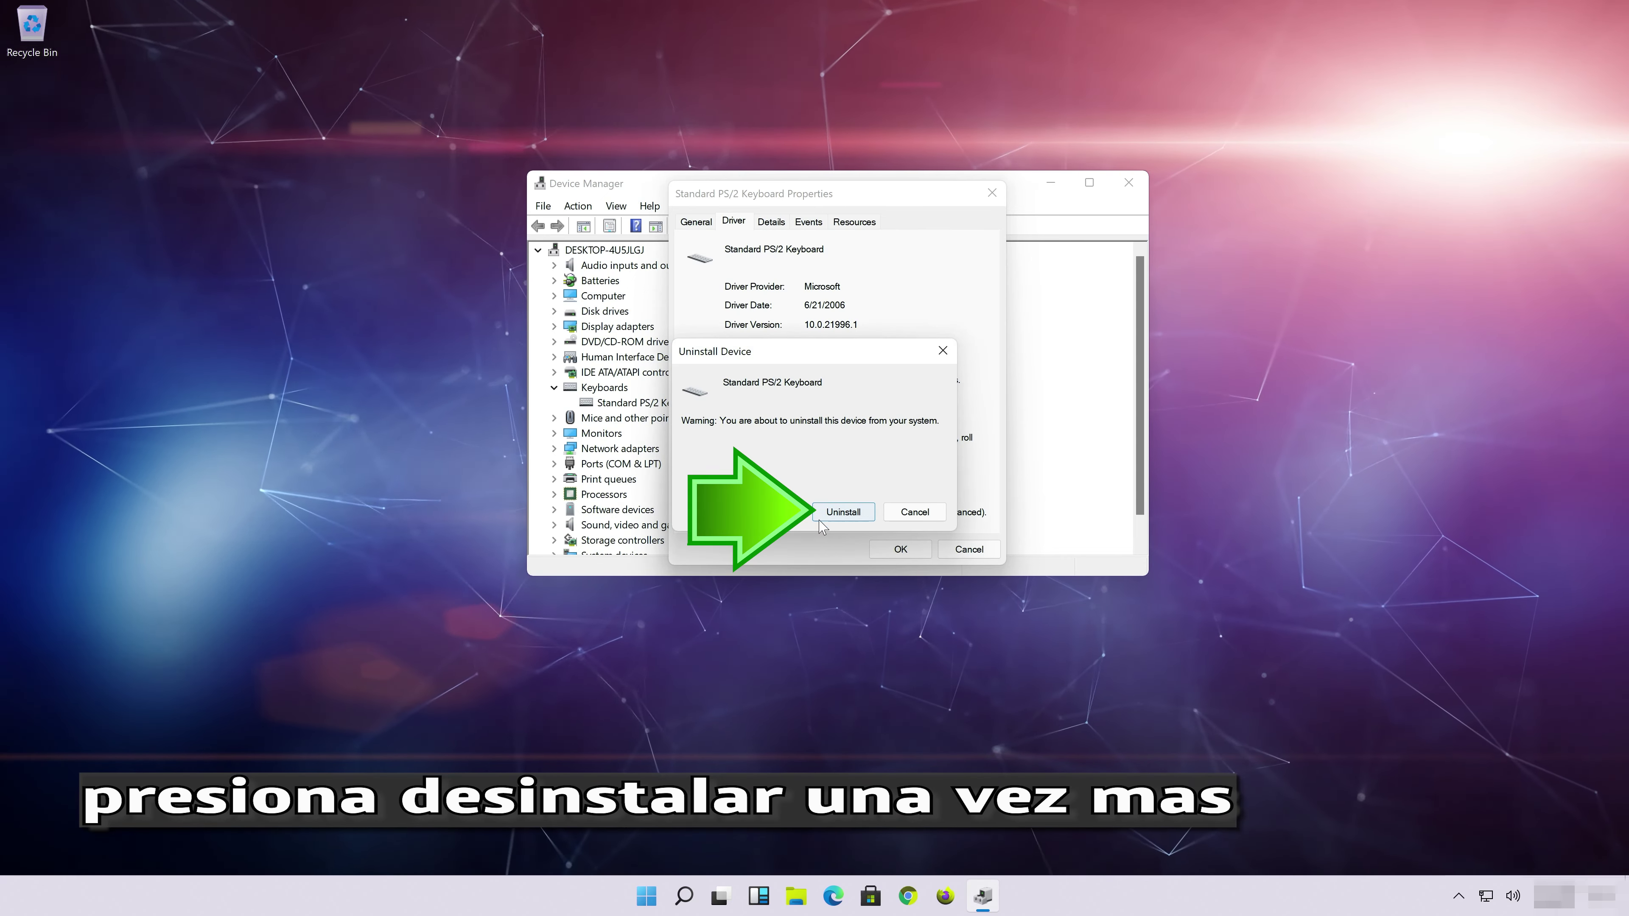
click(844, 513)
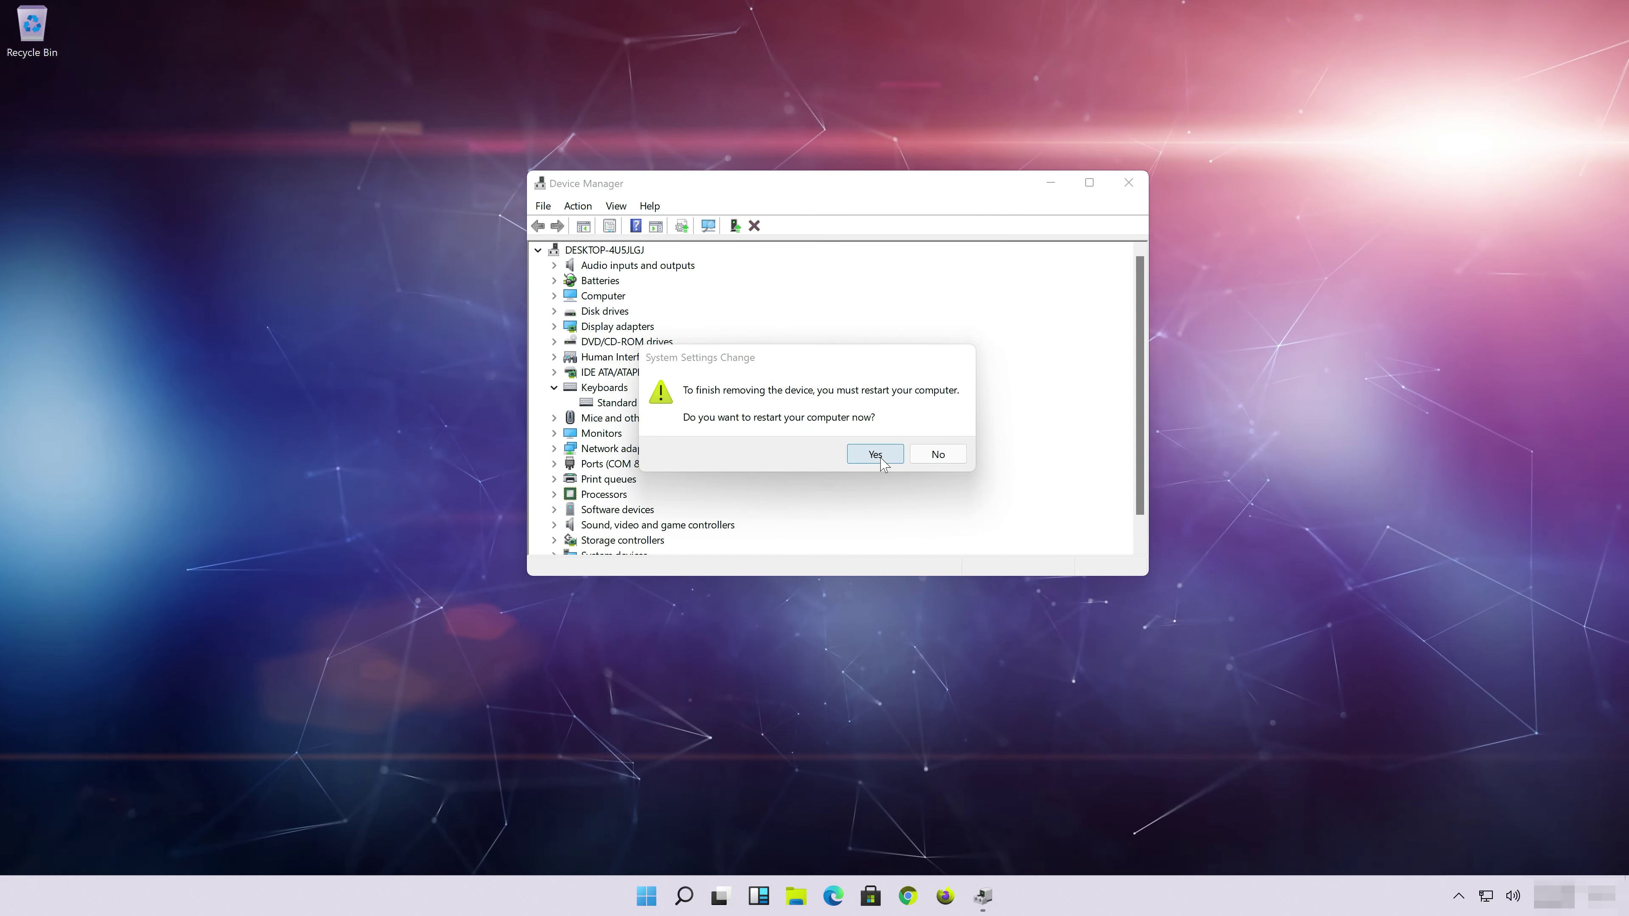
click(880, 456)
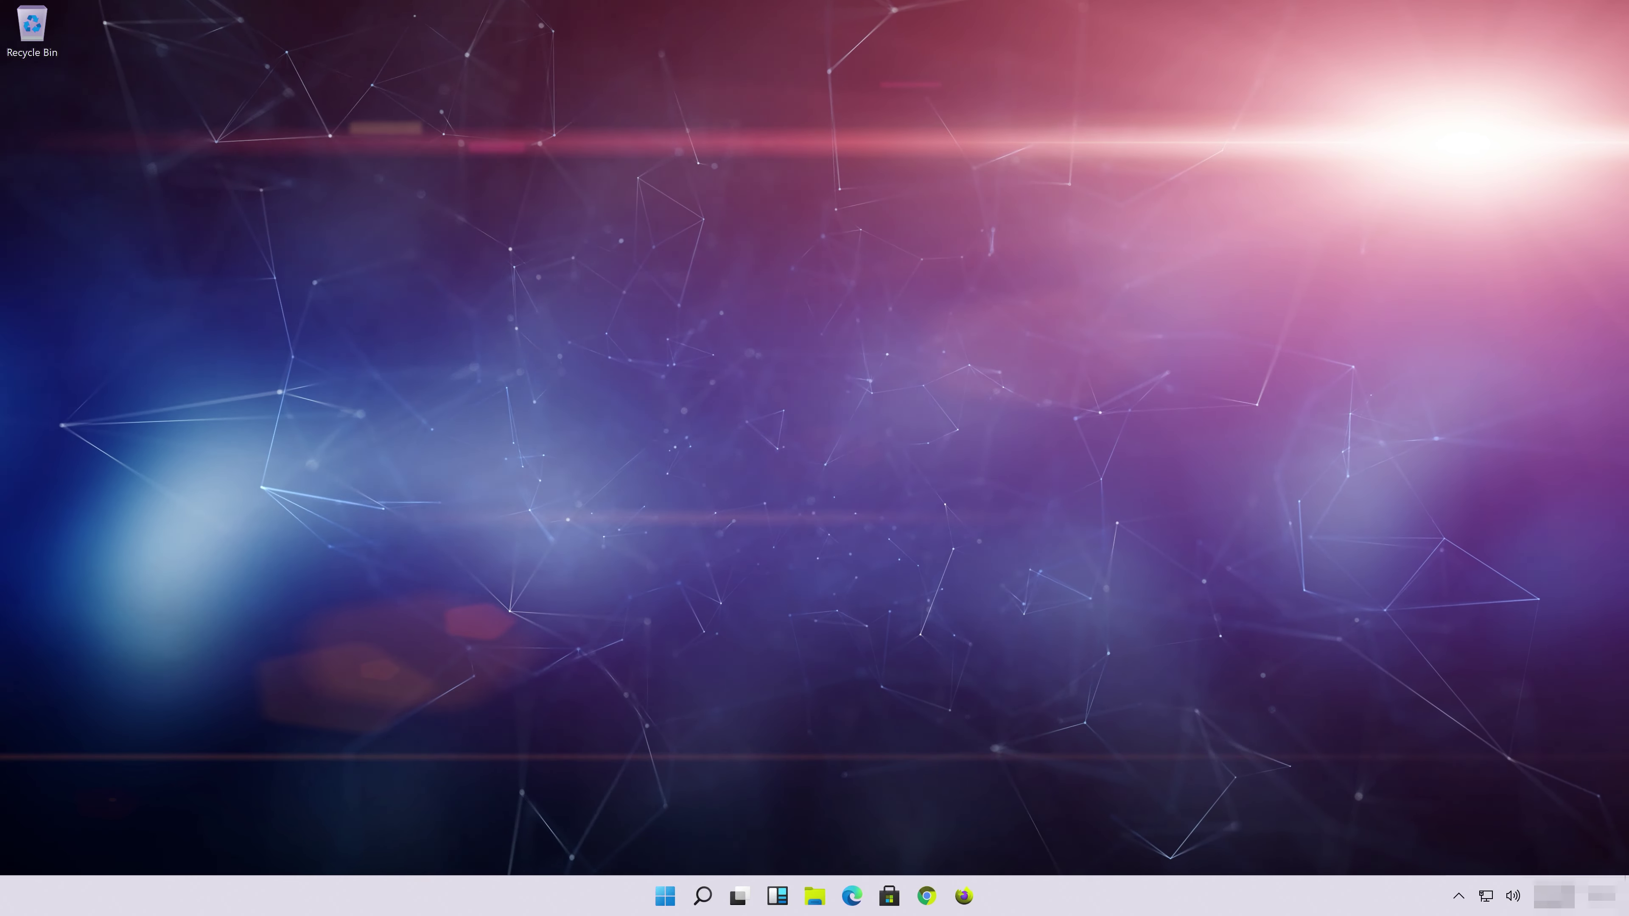
Open Notepad and test the keyboard by entering the sample text "fsfsfsfsffsfsfse" in the empty document
click(666, 895)
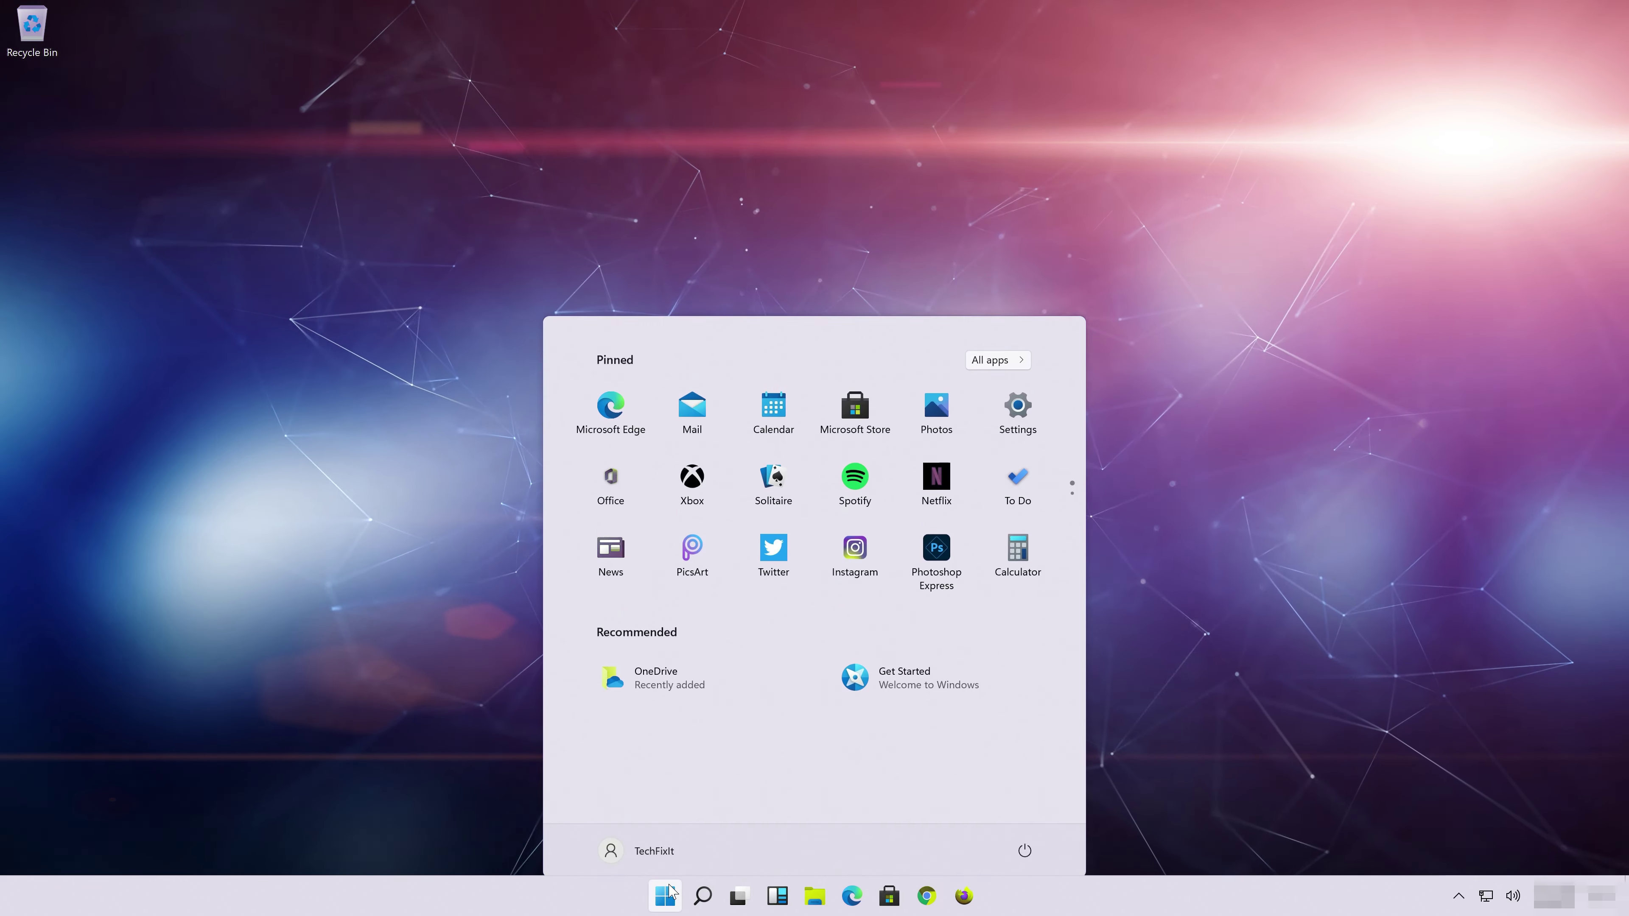
text(notepad)
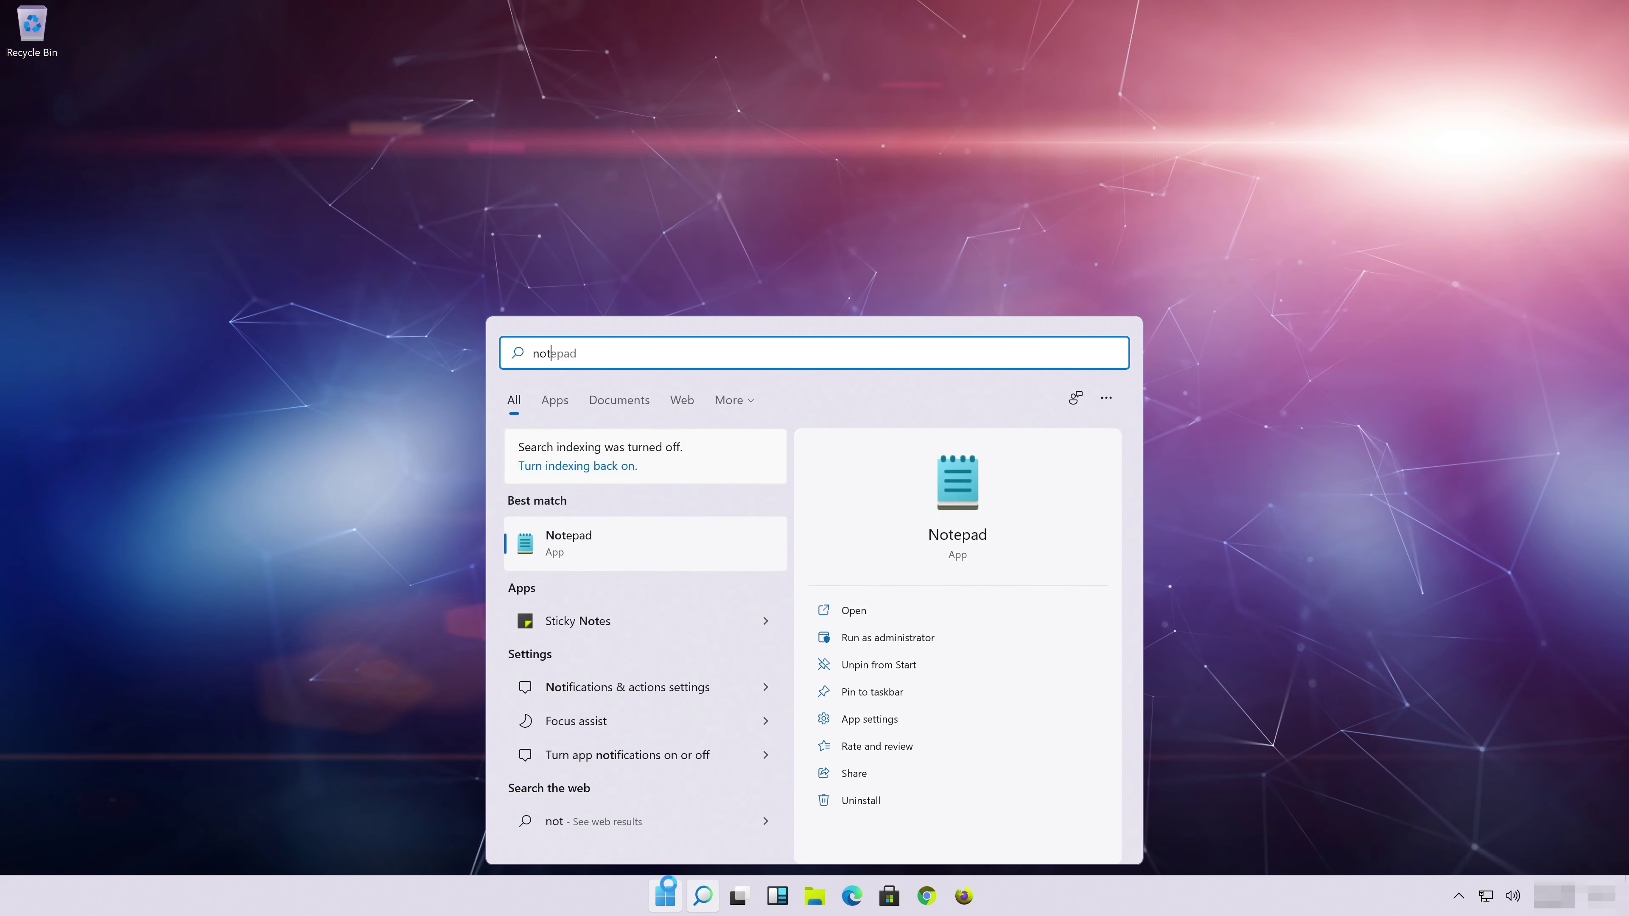
key(Return)
text(fsfsfsfsffsfsfse)
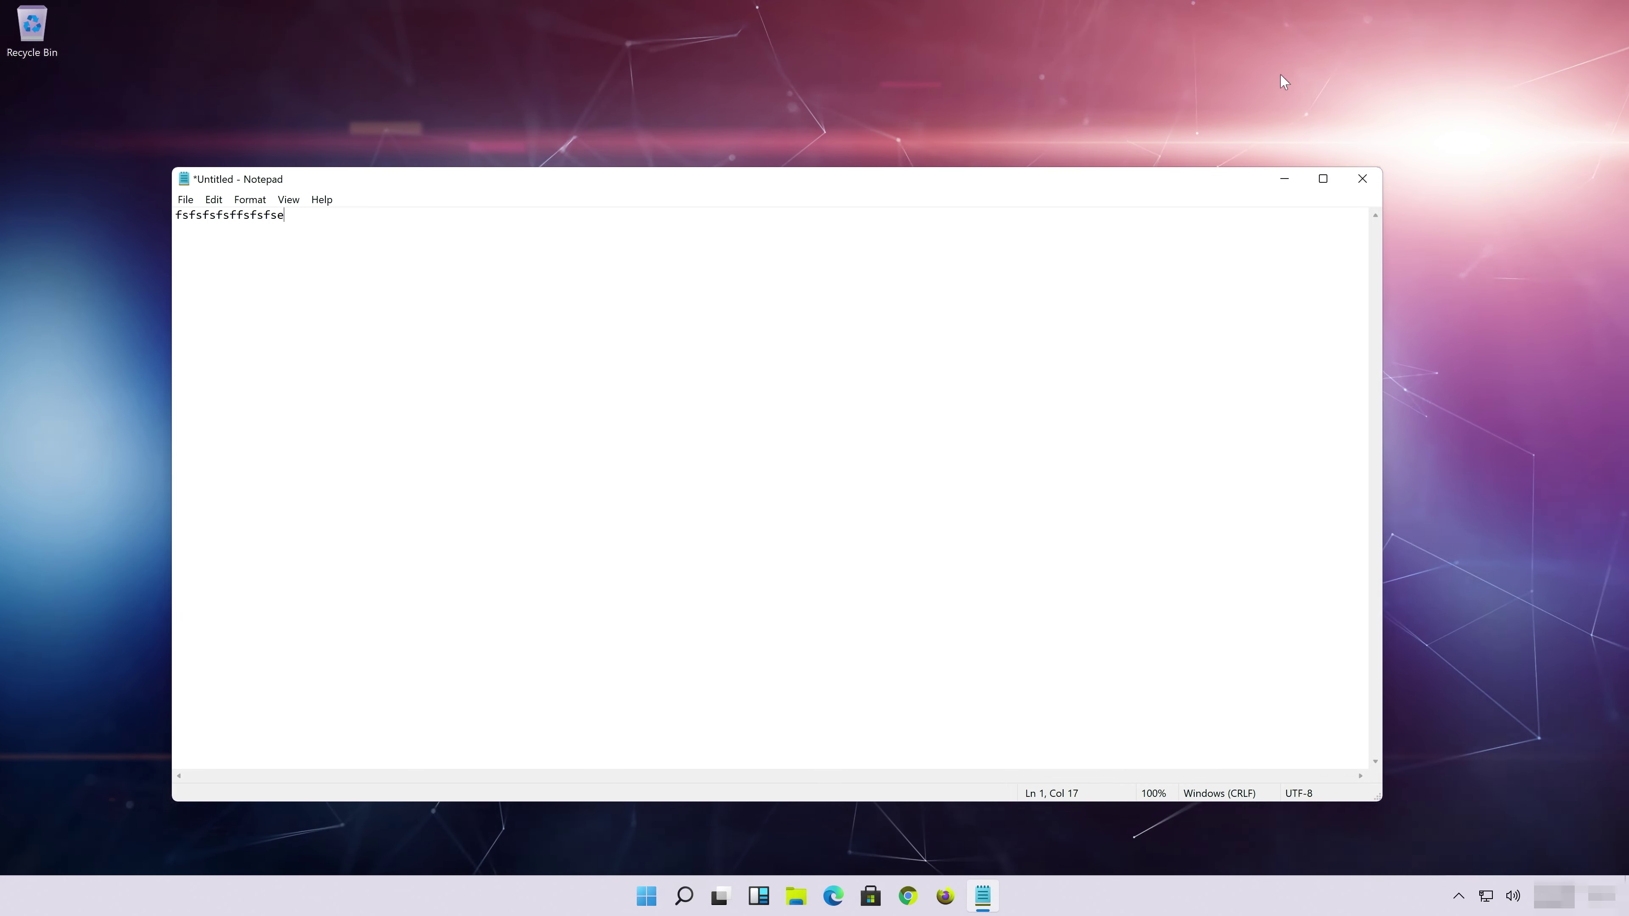
Cancel closing the unsaved Notepad document, shrink its window and recentre it on the desktop
click(1360, 181)
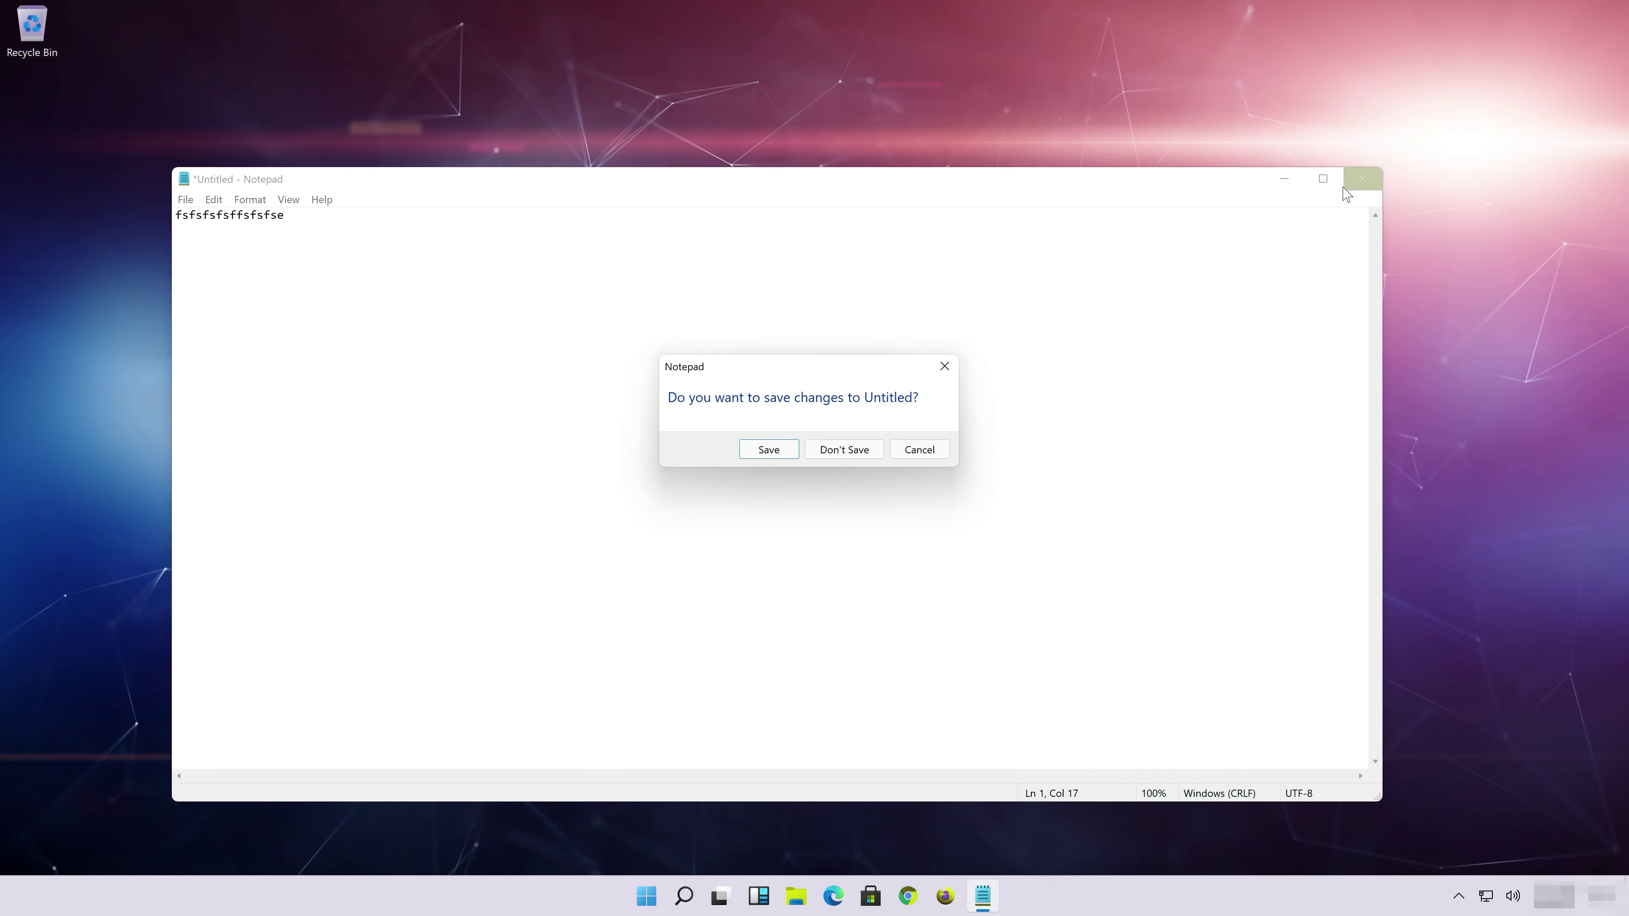
click(928, 451)
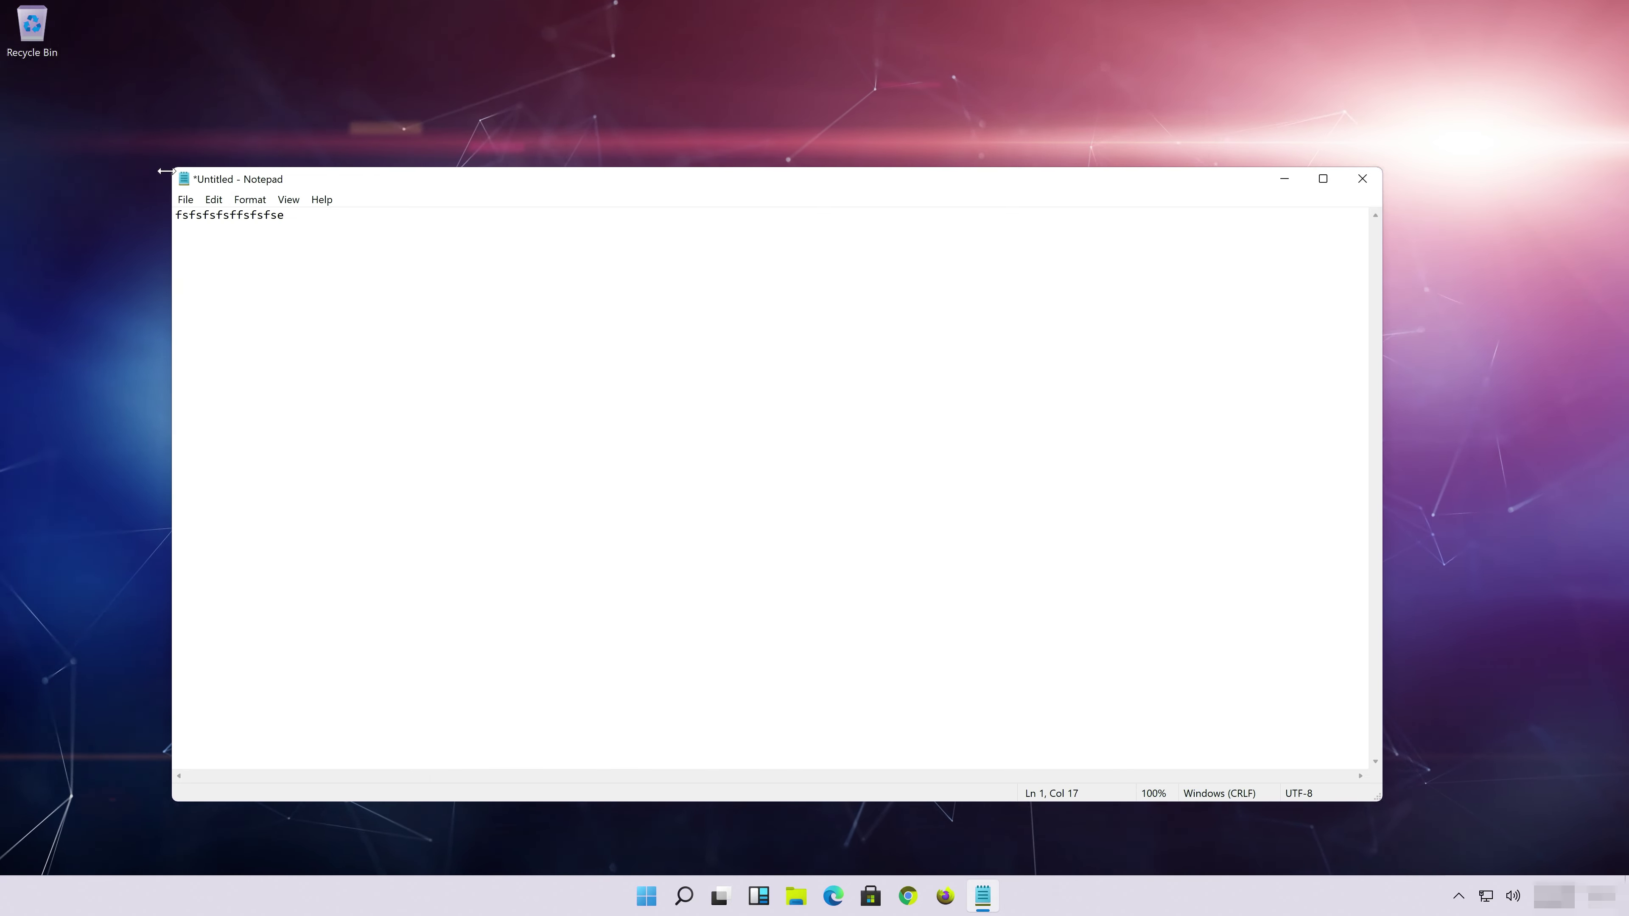
drag(172, 168, 622, 317)
drag(786, 330, 556, 218)
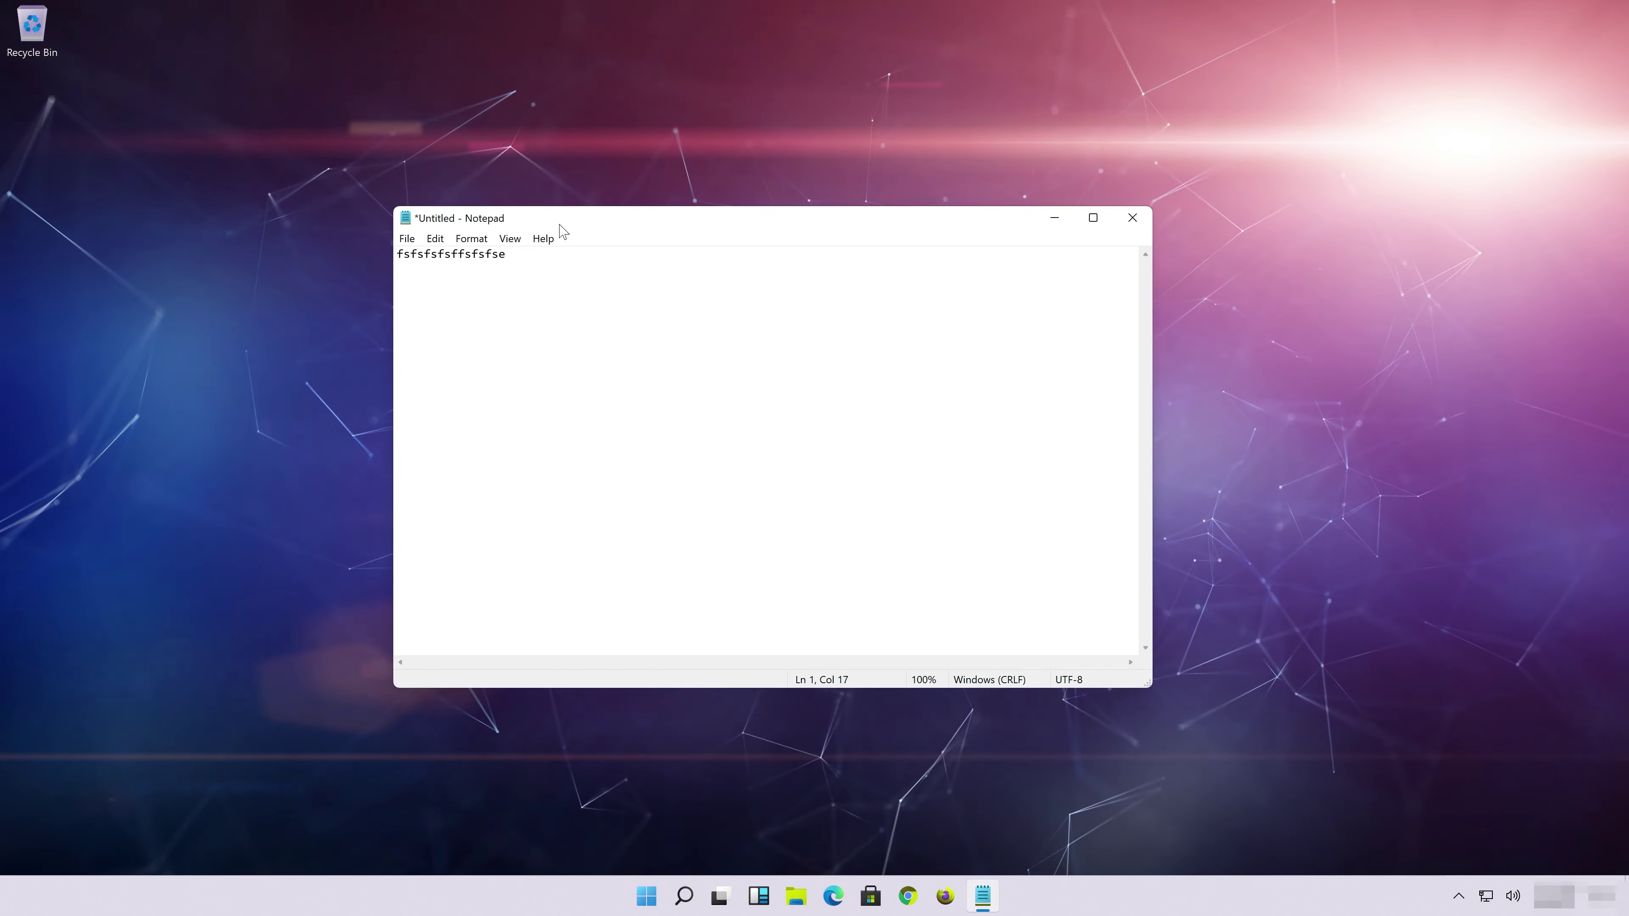